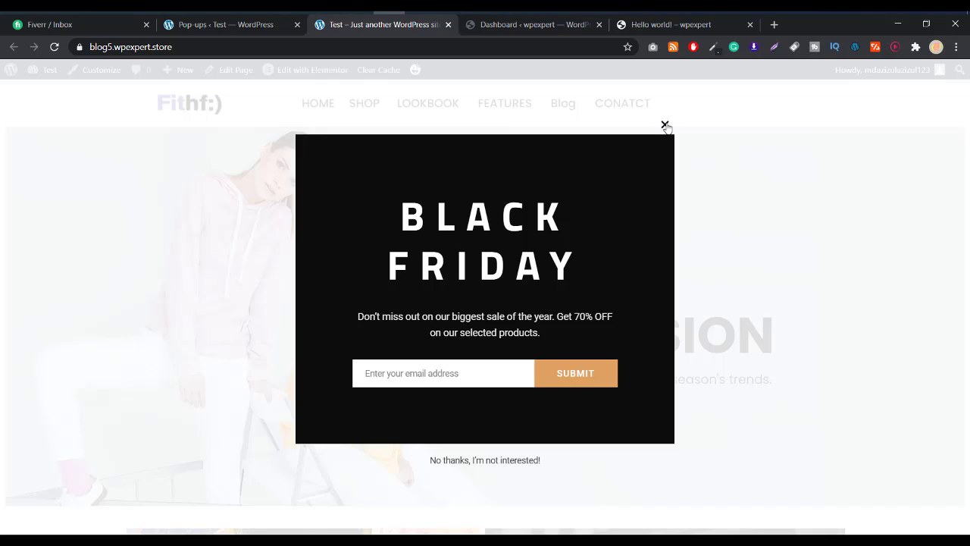
# Step: Dismiss the Black Friday pop-up, reload the storefront, and dismiss the reappearing pop-up
pyautogui.click(664, 125)
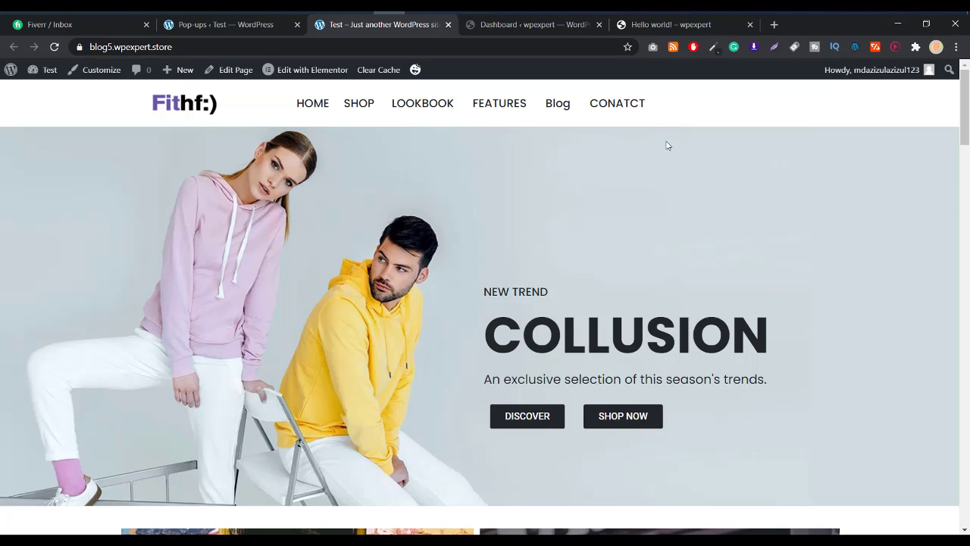
pyautogui.click(231, 42)
pyautogui.press('Return')
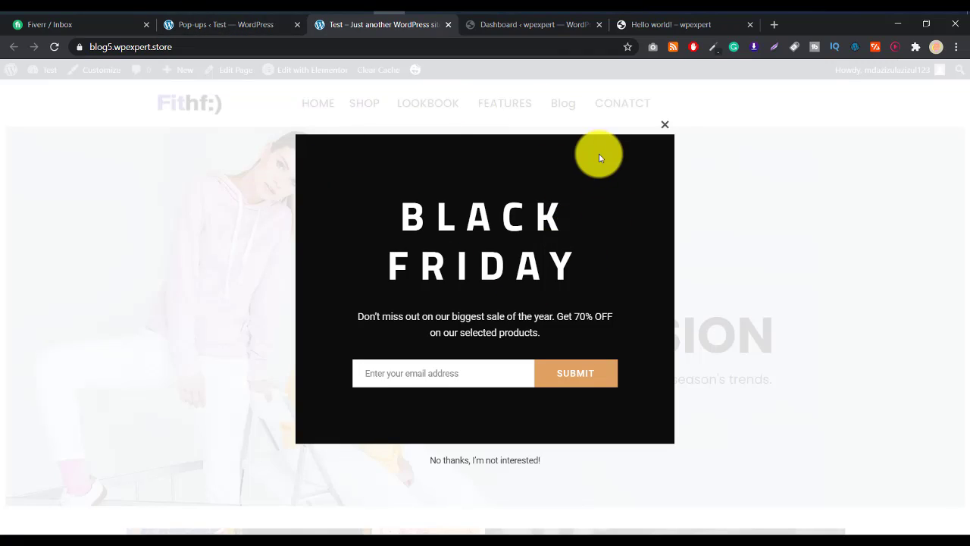
pyautogui.click(665, 124)
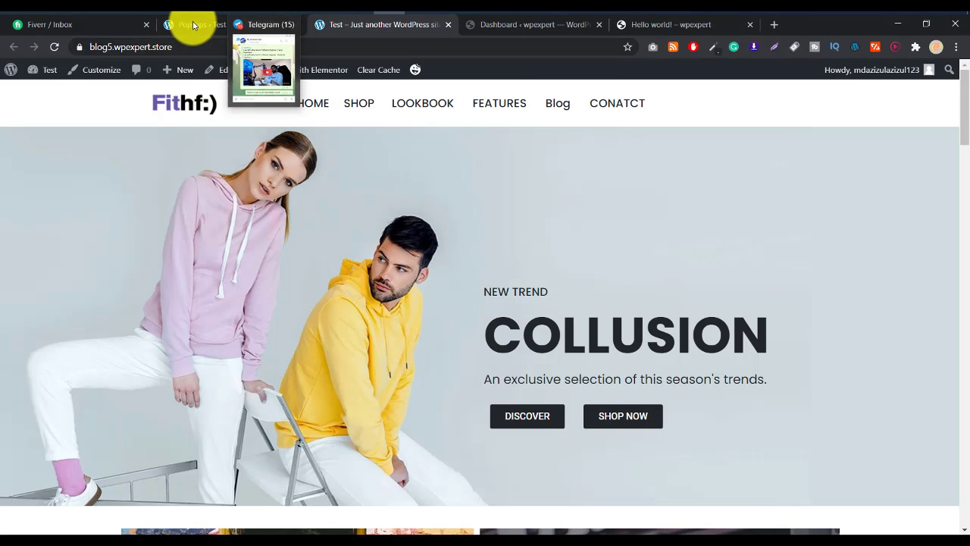
# Step: Browse the Hustle pop-up template gallery and preview the Stay - Exit Intent template
pyautogui.click(196, 25)
pyautogui.scroll(-1, 515, 258)
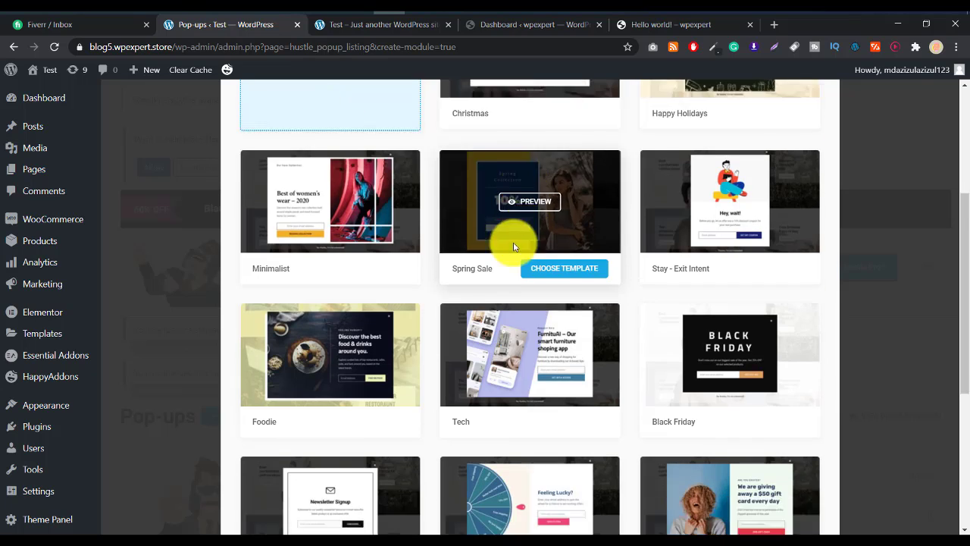
pyautogui.scroll(-2, 531, 235)
pyautogui.scroll(4, 686, 272)
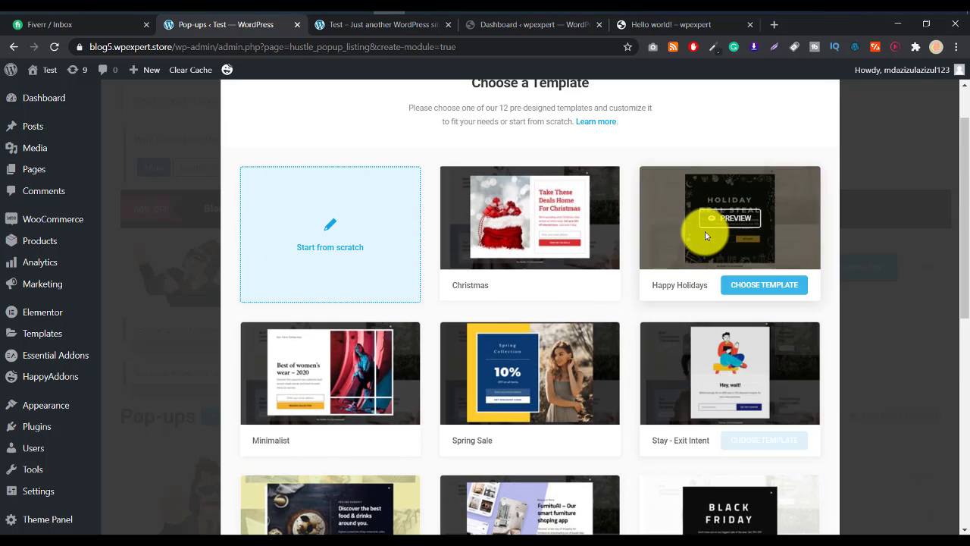
pyautogui.scroll(-3, 364, 333)
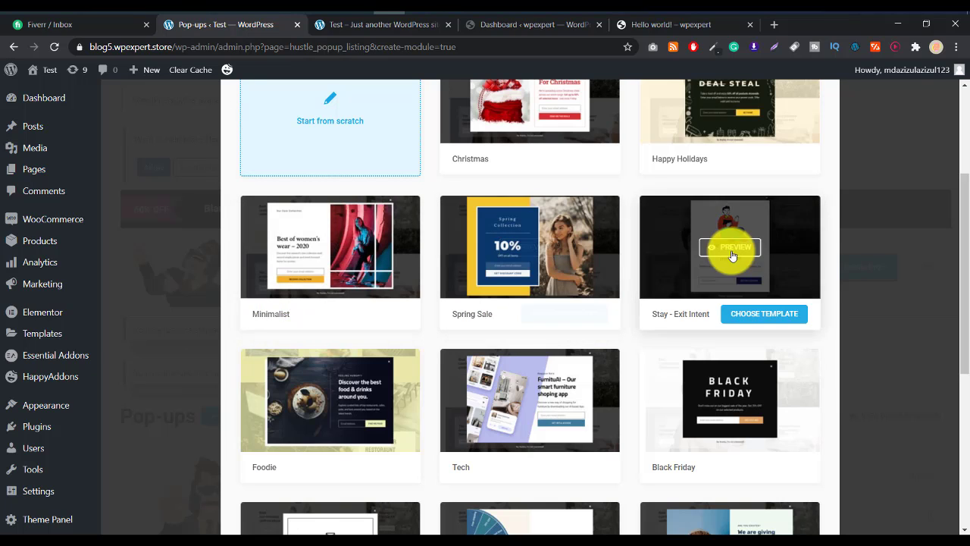
pyautogui.rightClick(725, 250)
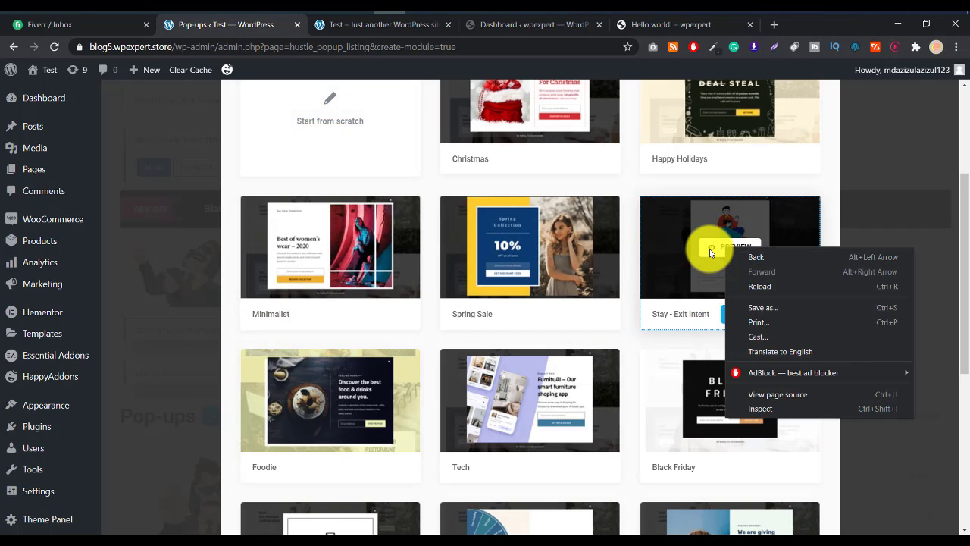
pyautogui.click(710, 251)
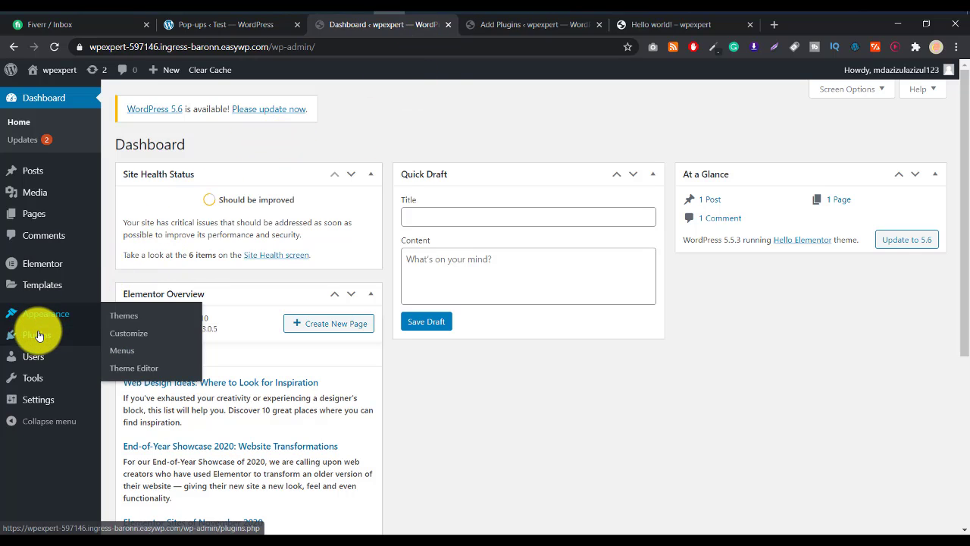
# Step: Search Add Plugins for 'pop' and install the Hustle plugin
pyautogui.click(532, 26)
pyautogui.click(791, 181)
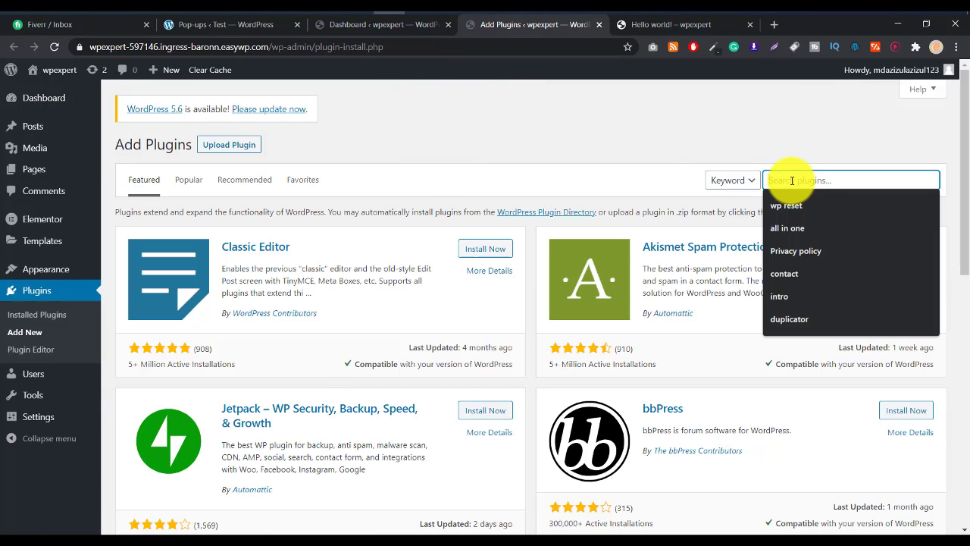
pyautogui.write('pop')
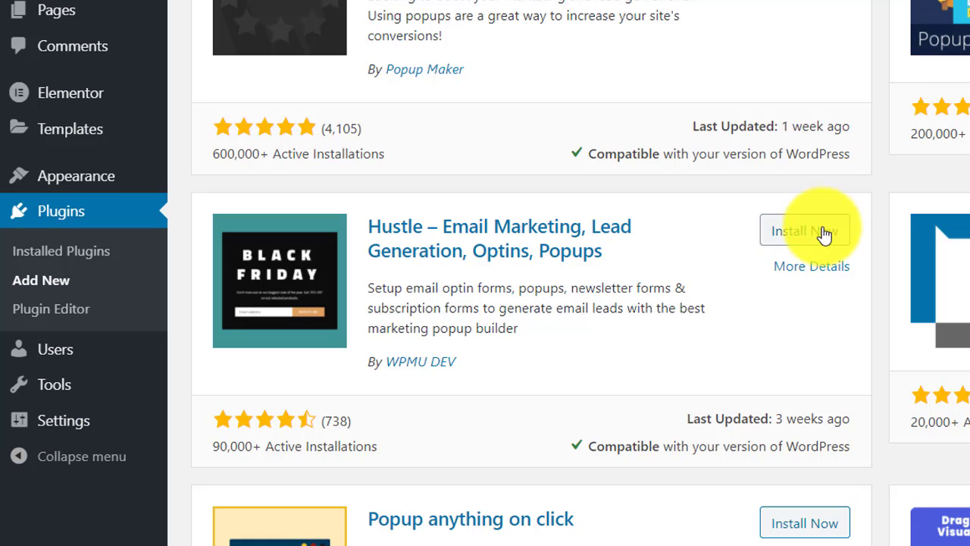
pyautogui.click(821, 233)
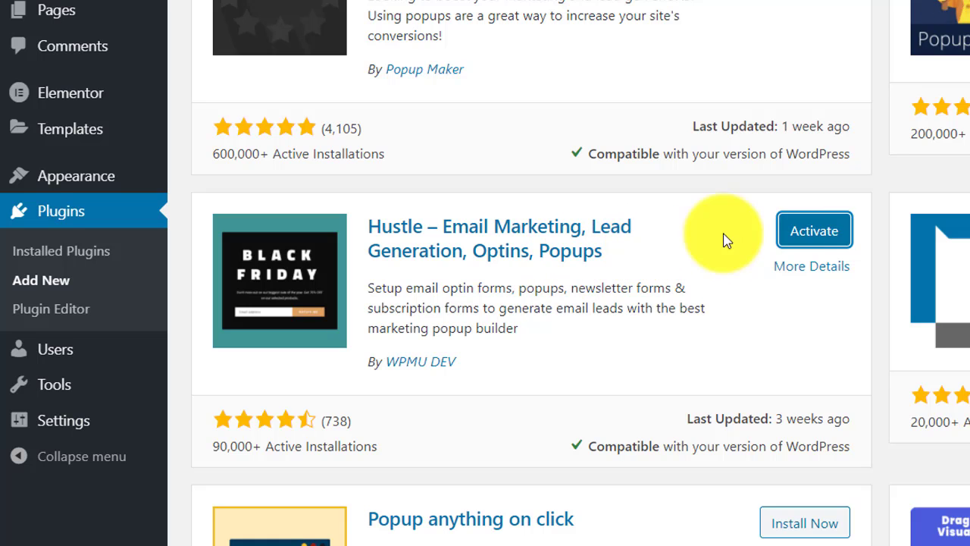
# Step: Activate Hustle, run its Get Started guide choosing Pop-up, and close the Black Friday promo
pyautogui.click(816, 229)
pyautogui.scroll(-1, 122, 220)
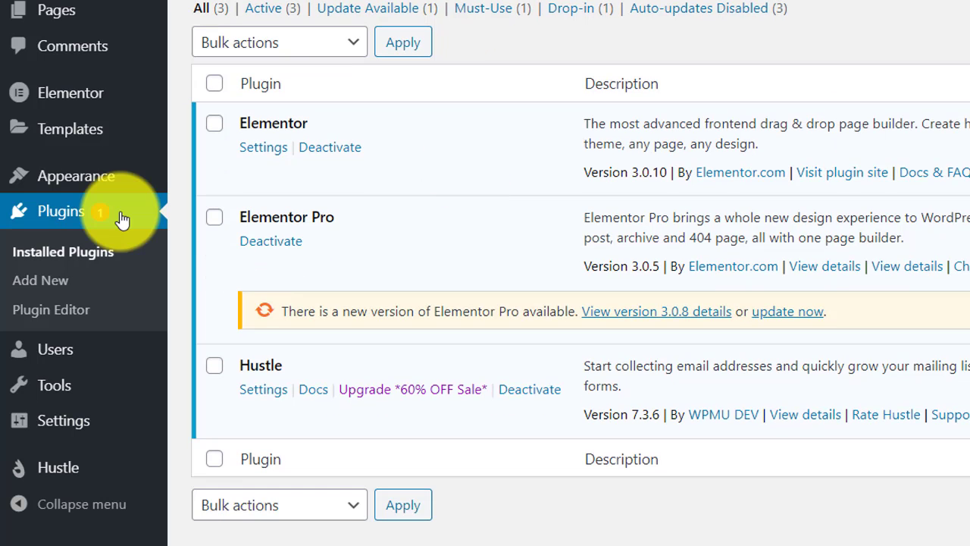
pyautogui.moveTo(63, 471)
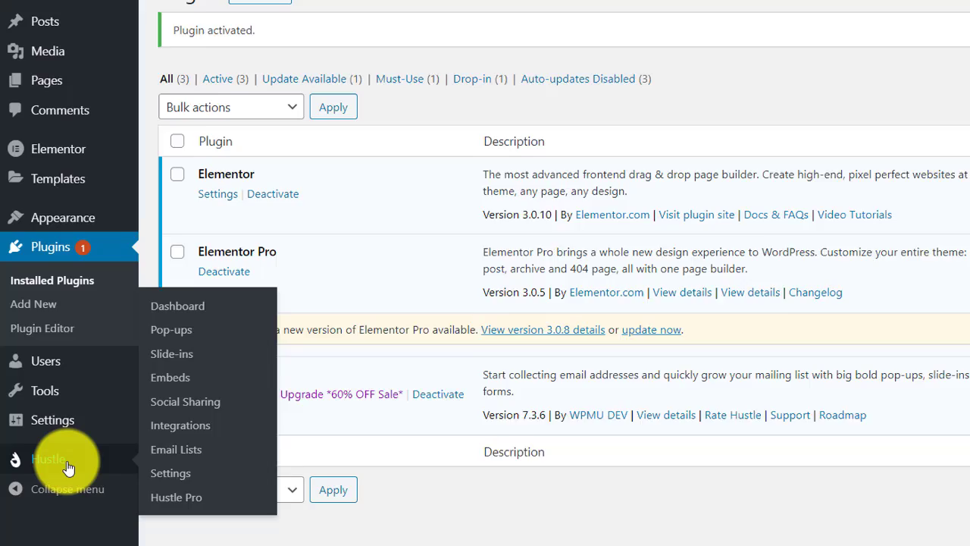
pyautogui.click(82, 478)
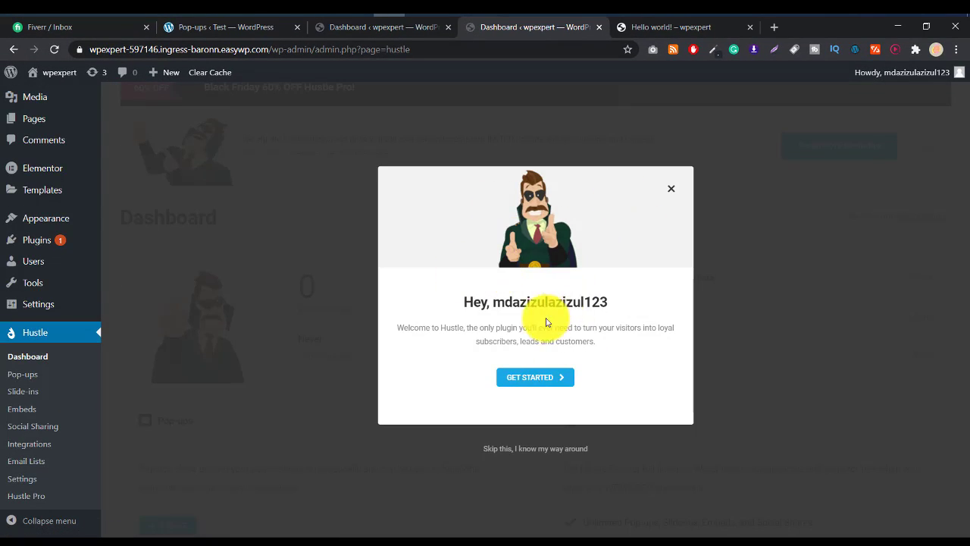
pyautogui.click(535, 378)
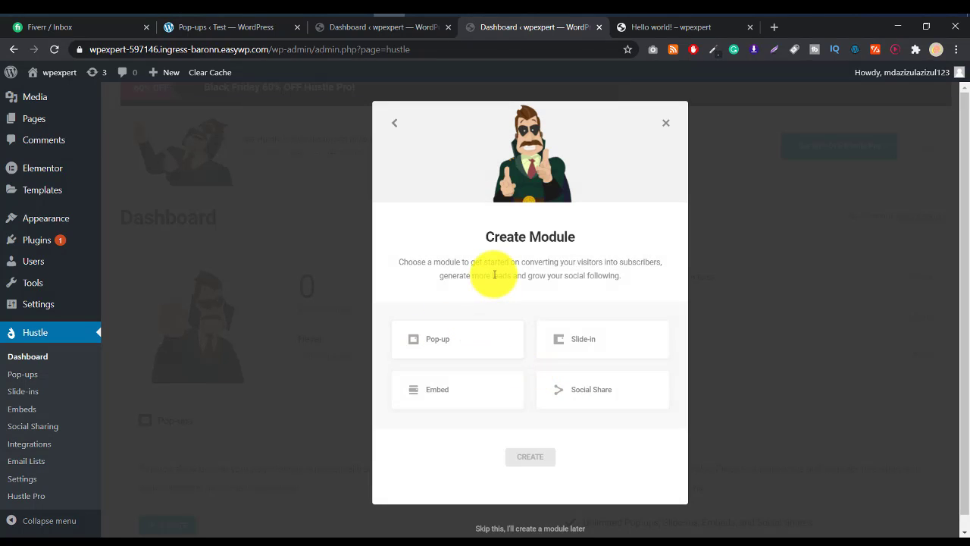
pyautogui.click(452, 334)
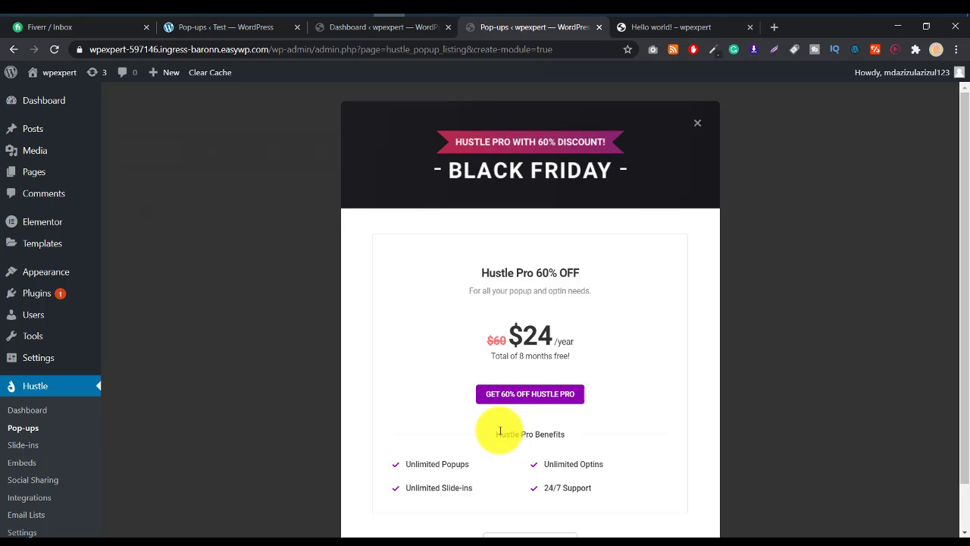
pyautogui.click(704, 128)
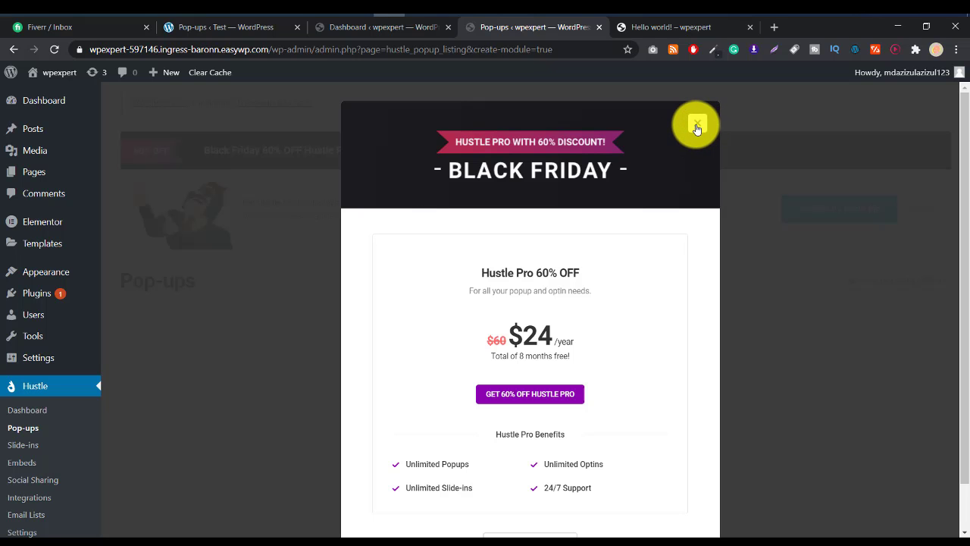
# Step: Create a new Email Opt-in pop-up named 'test'
pyautogui.scroll(-3, 608, 278)
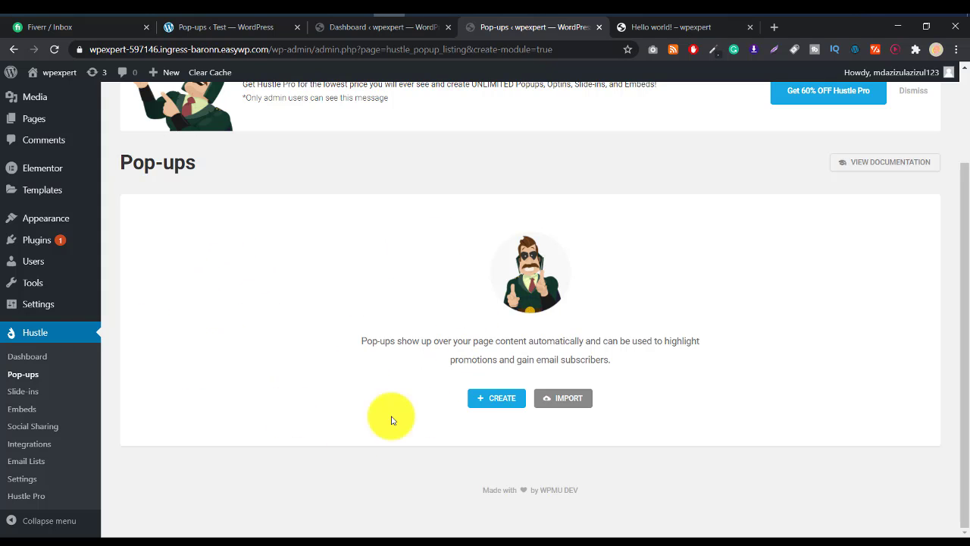
pyautogui.click(500, 406)
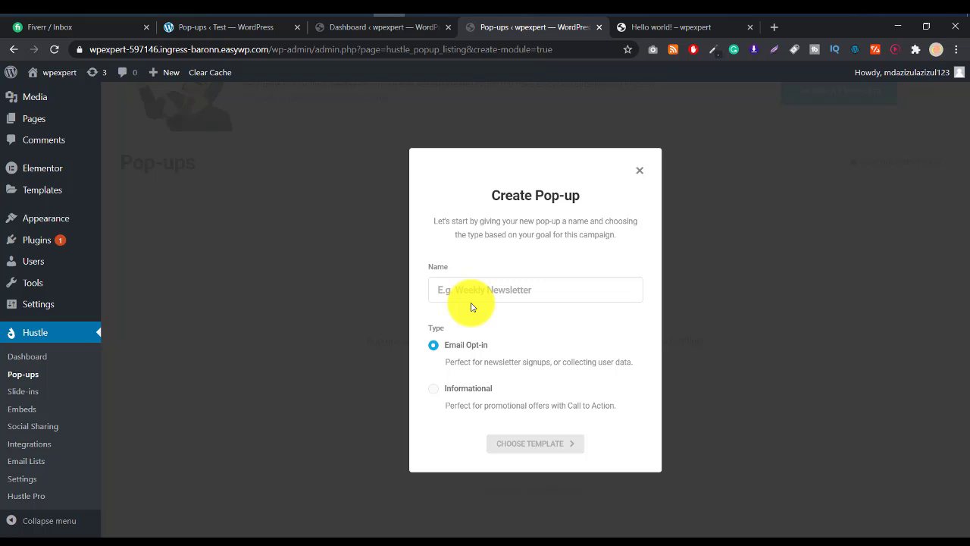
pyautogui.write('test')
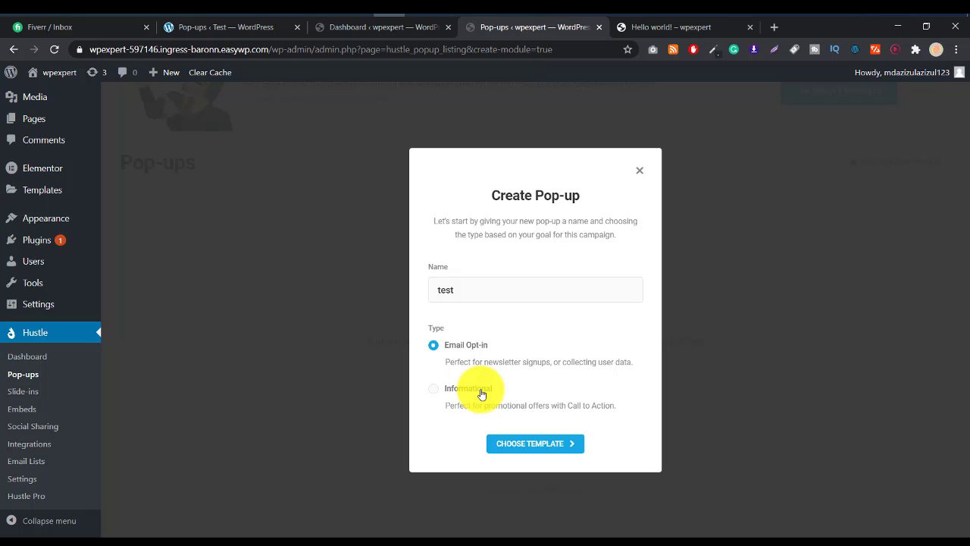
# Step: Move on to the template gallery and base the 'test' pop-up on the Black Friday template
pyautogui.click(553, 444)
pyautogui.moveTo(532, 353)
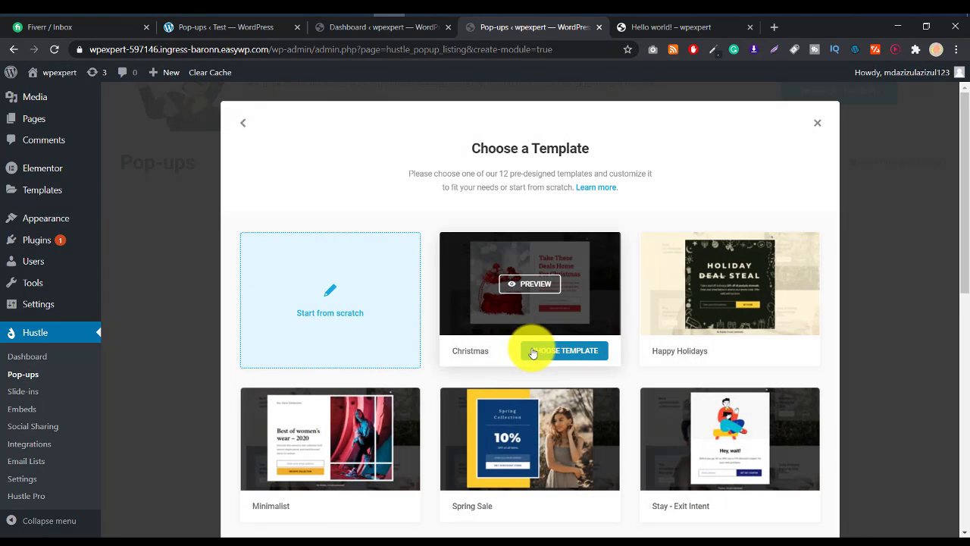
pyautogui.scroll(-5, 567, 353)
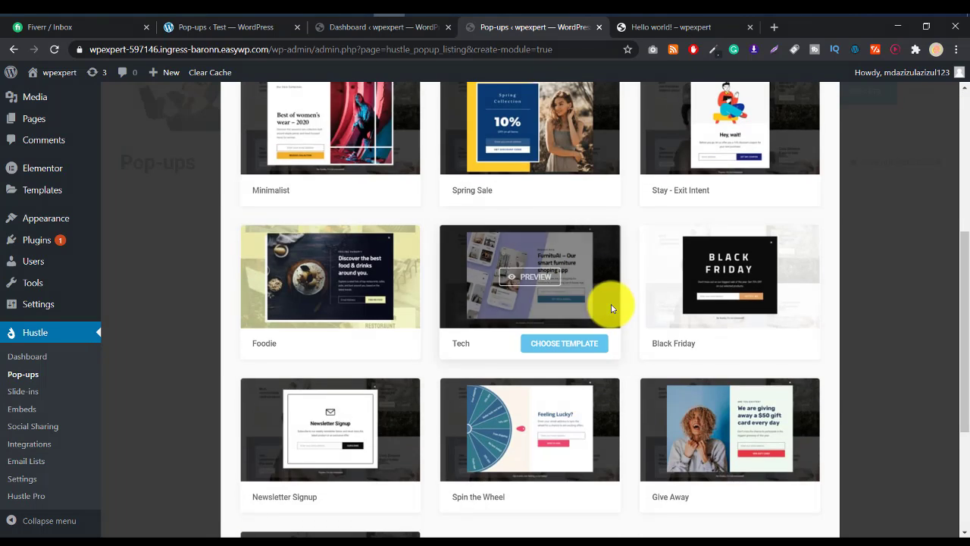
pyautogui.scroll(5, 613, 303)
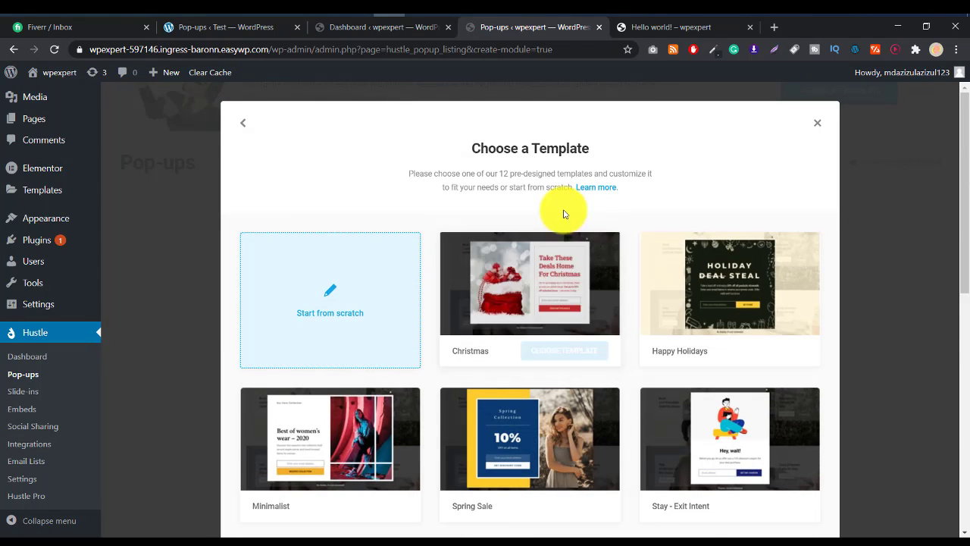
pyautogui.scroll(-4, 563, 210)
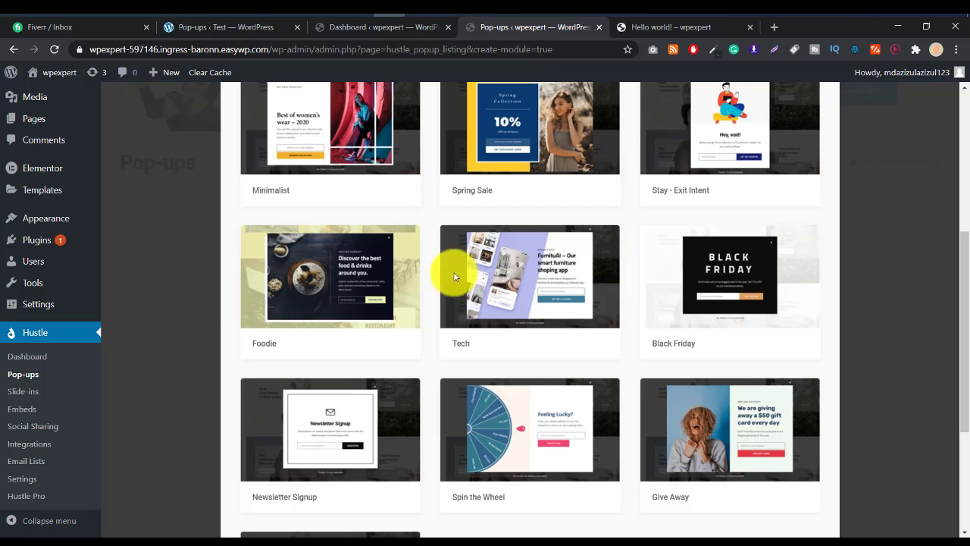
pyautogui.moveTo(601, 275)
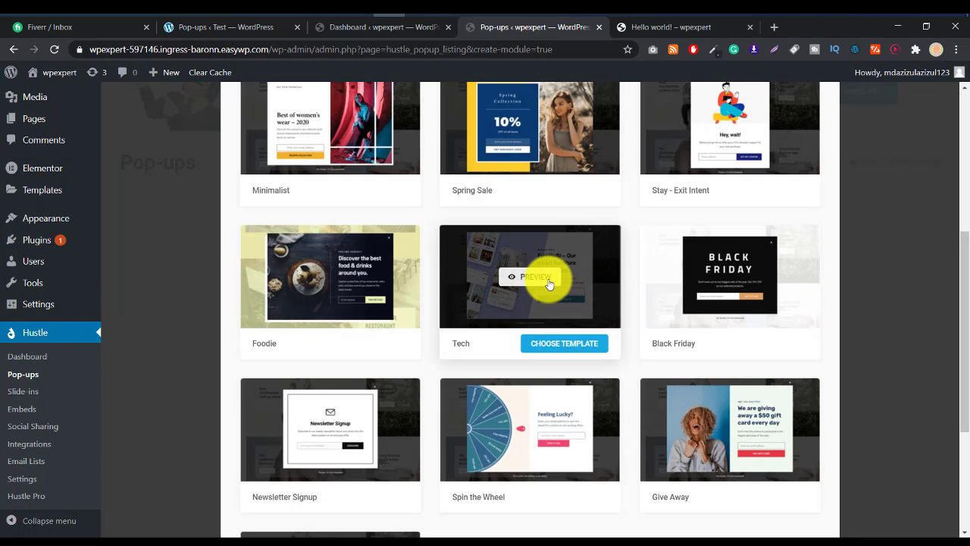
pyautogui.scroll(2, 530, 318)
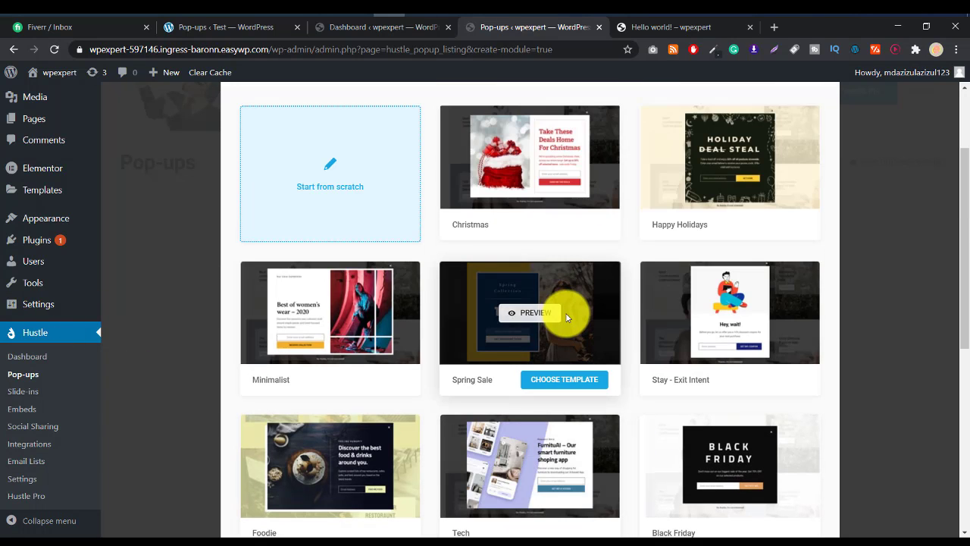
pyautogui.scroll(-3, 776, 270)
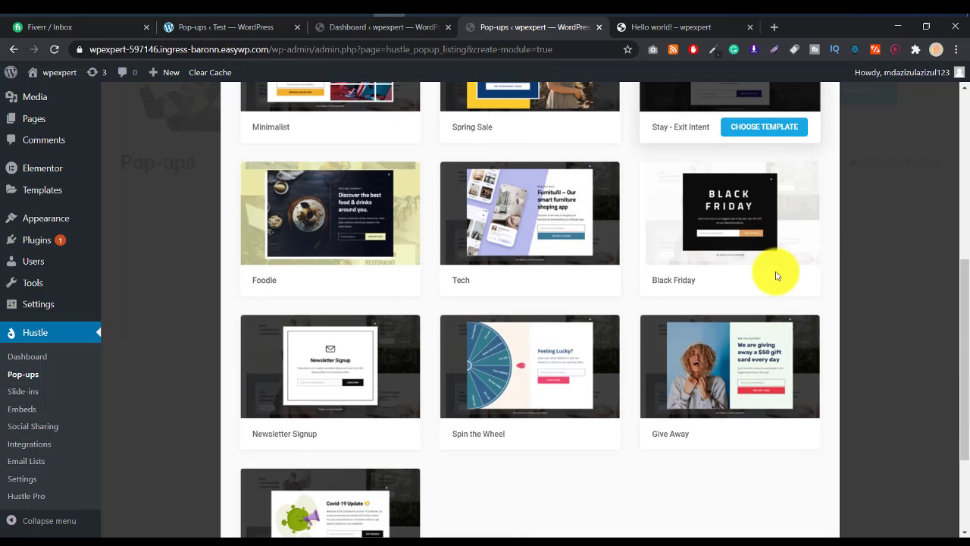
pyautogui.scroll(1, 775, 277)
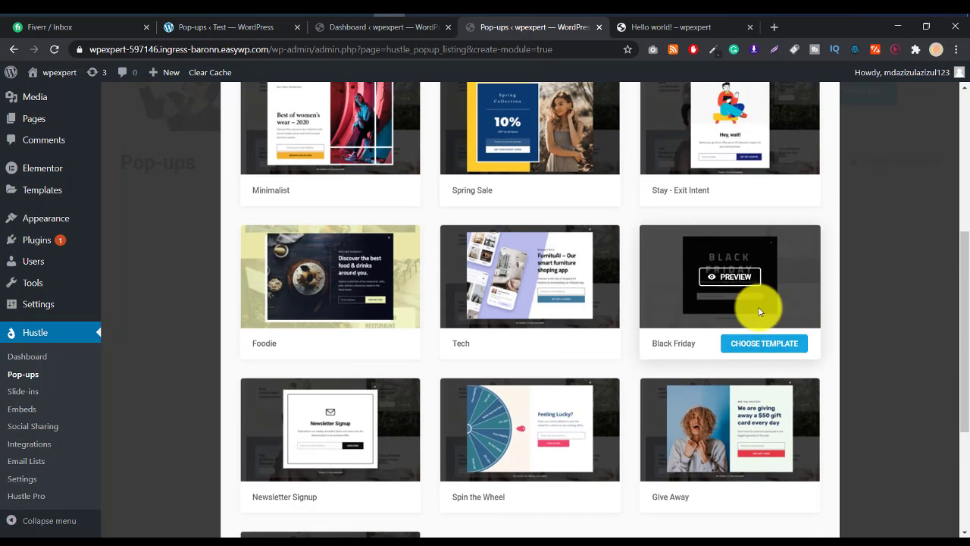
pyautogui.click(784, 348)
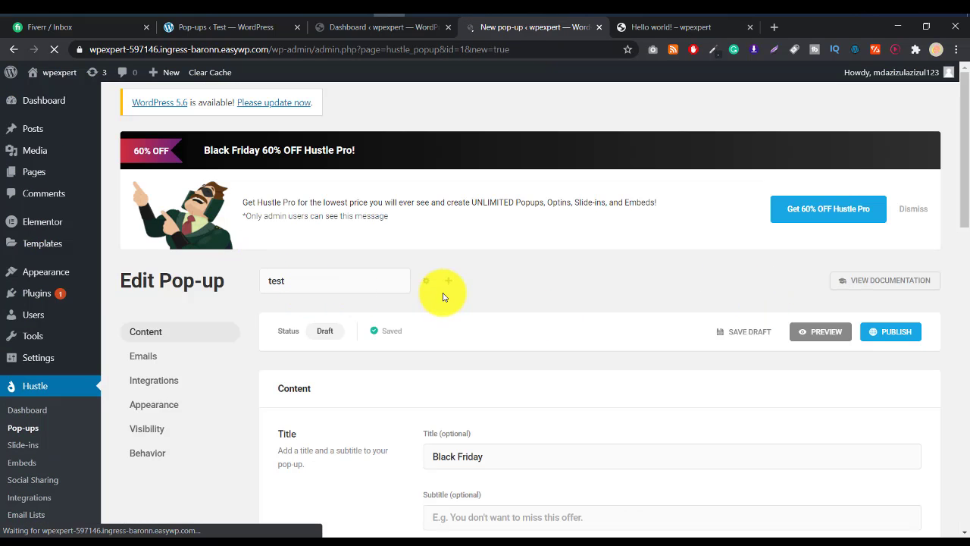
# Step: Toggle Add Call to Action on and back off, leaving the pop-up without a button
pyautogui.scroll(-3, 444, 297)
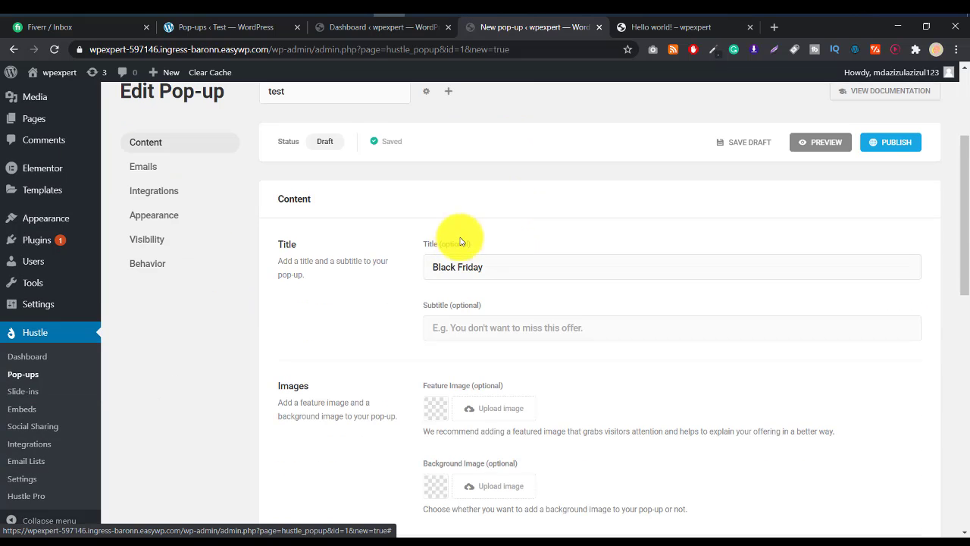
pyautogui.scroll(-5, 530, 256)
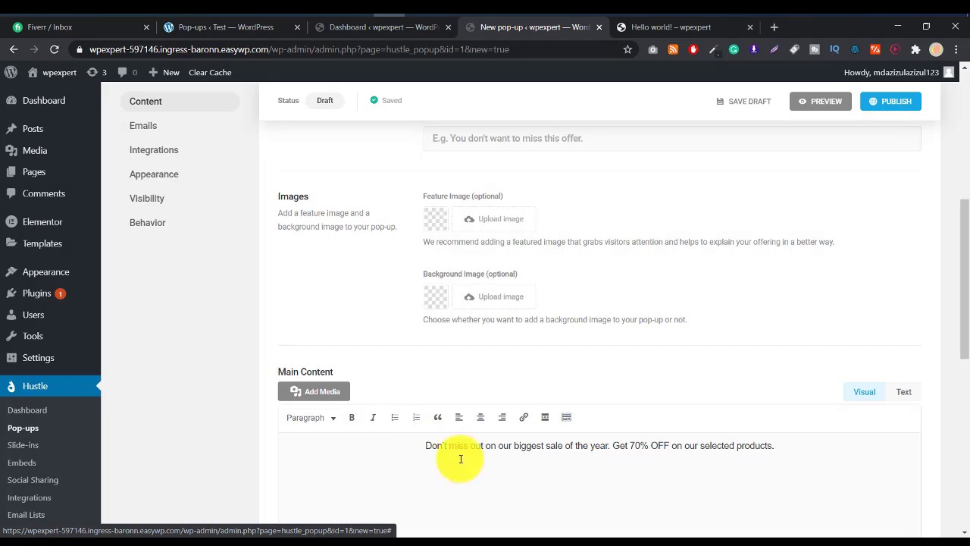
pyautogui.scroll(-3, 591, 440)
pyautogui.scroll(-5, 606, 436)
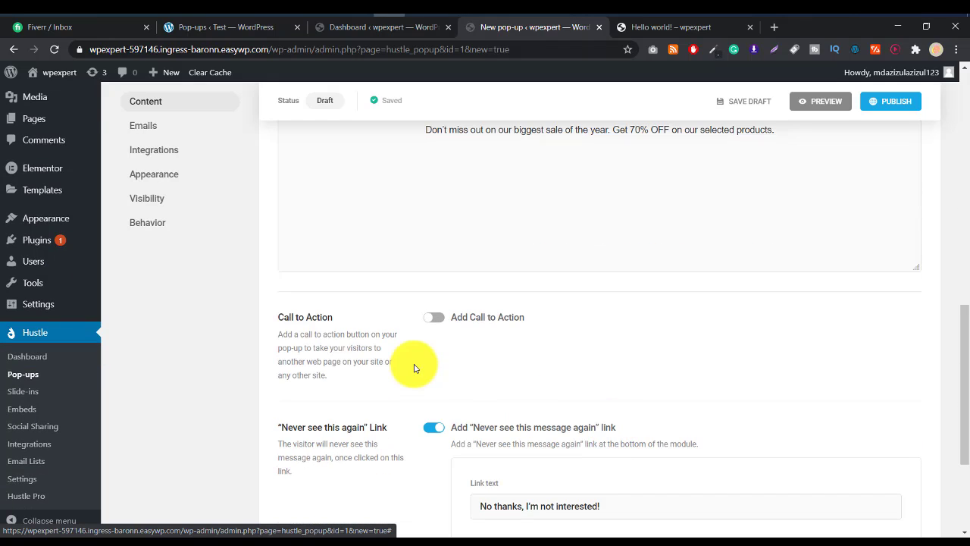
pyautogui.click(434, 322)
pyautogui.click(433, 318)
pyautogui.scroll(-3, 493, 313)
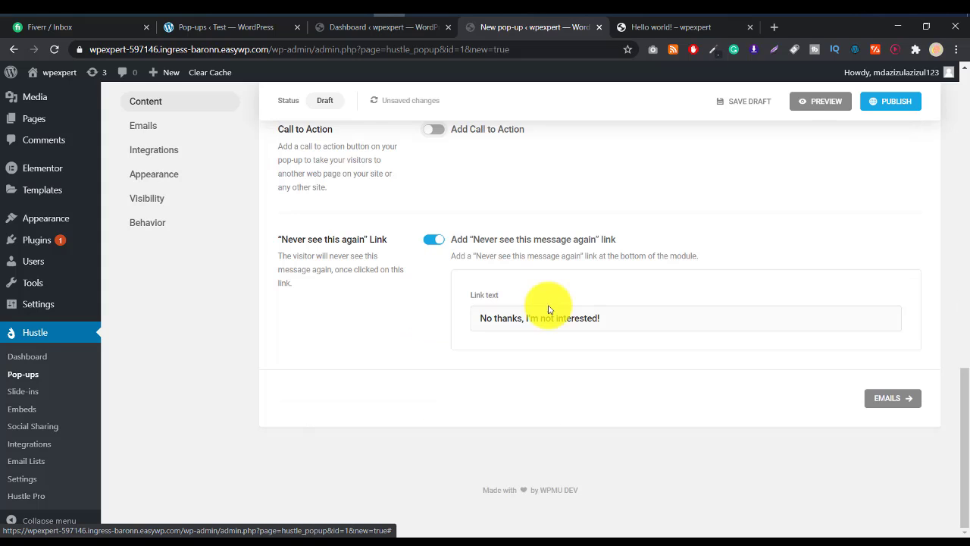
# Step: Review the 'No thanks, I'm not interested!' dismiss link text, leaving it unchanged
pyautogui.click(600, 318)
pyautogui.tripleClick(549, 315)
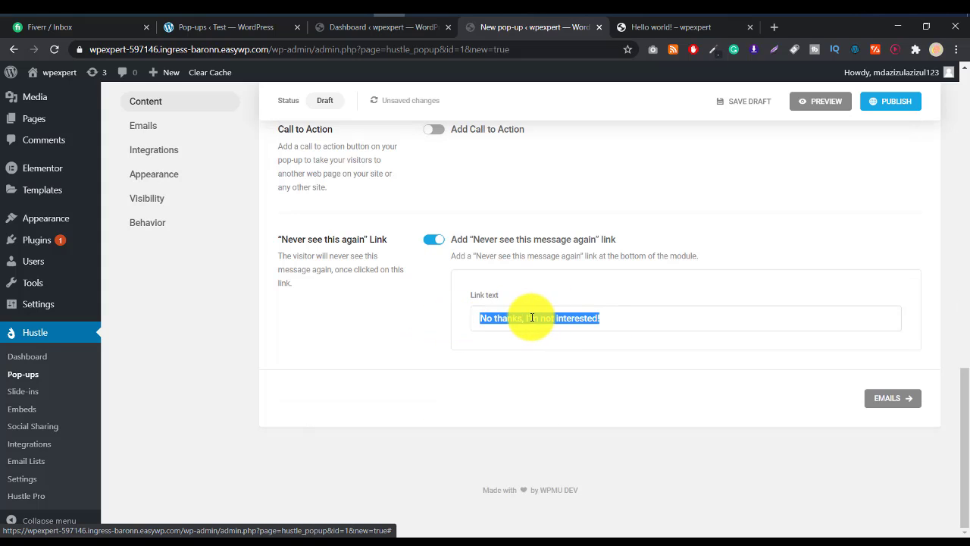
pyautogui.click(595, 318)
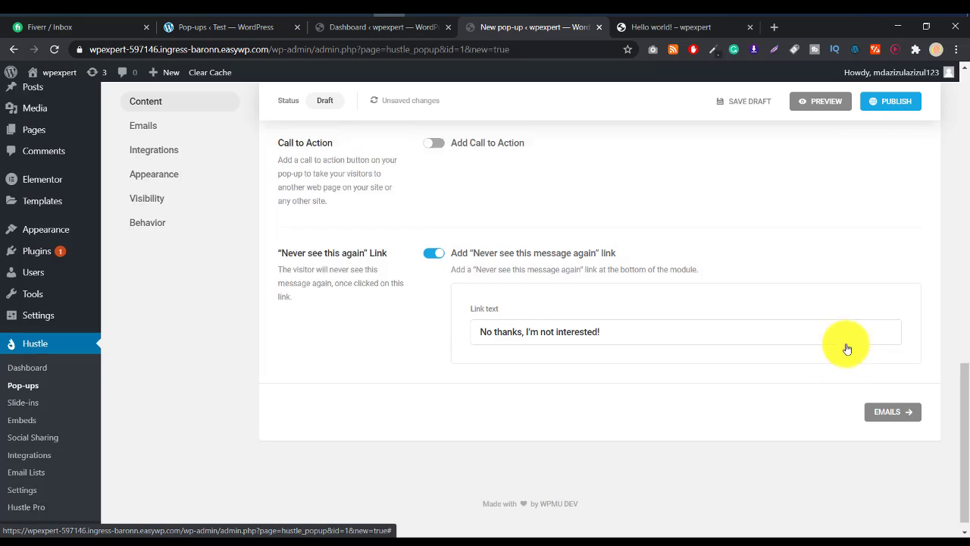
pyautogui.scroll(10, 641, 326)
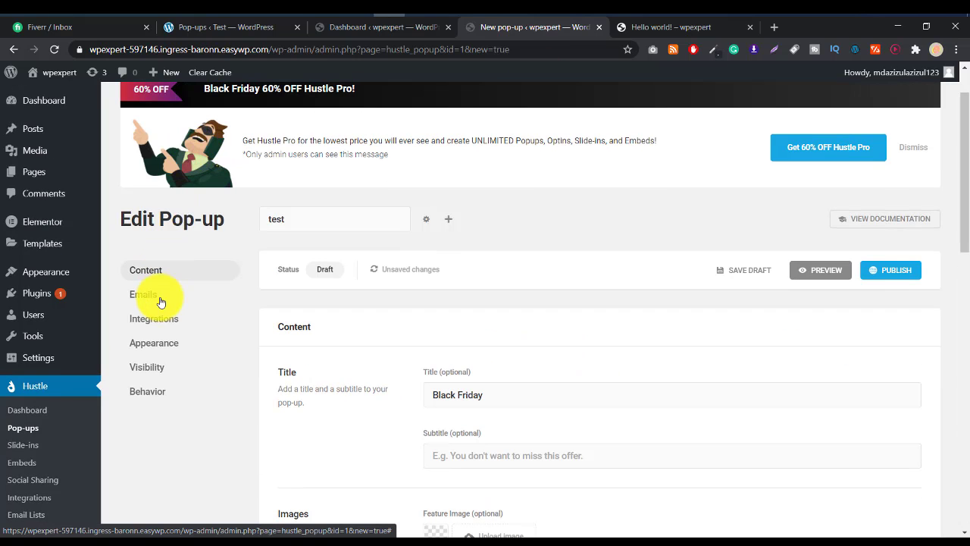
# Step: In the Emails section, toggle the automated subscriber email on and back off
pyautogui.click(161, 301)
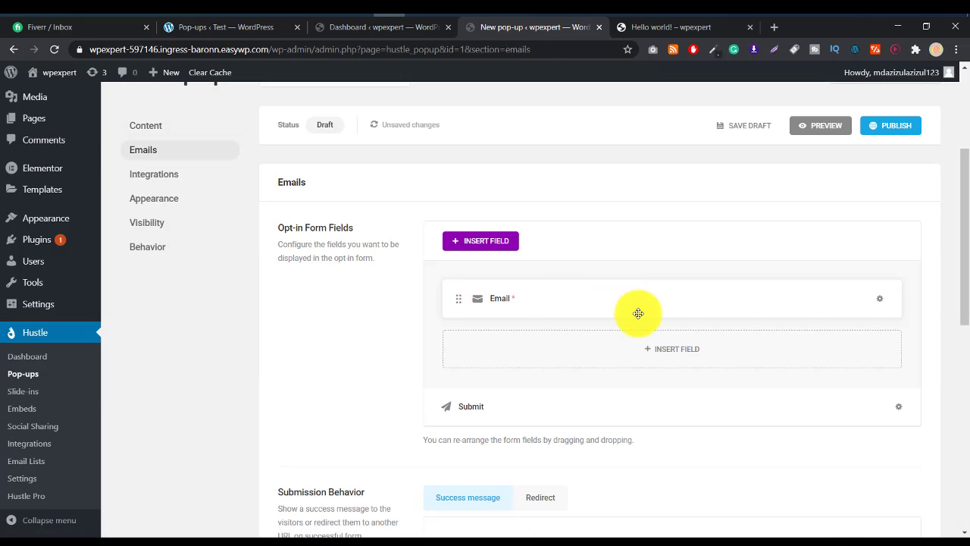
pyautogui.scroll(-1, 623, 301)
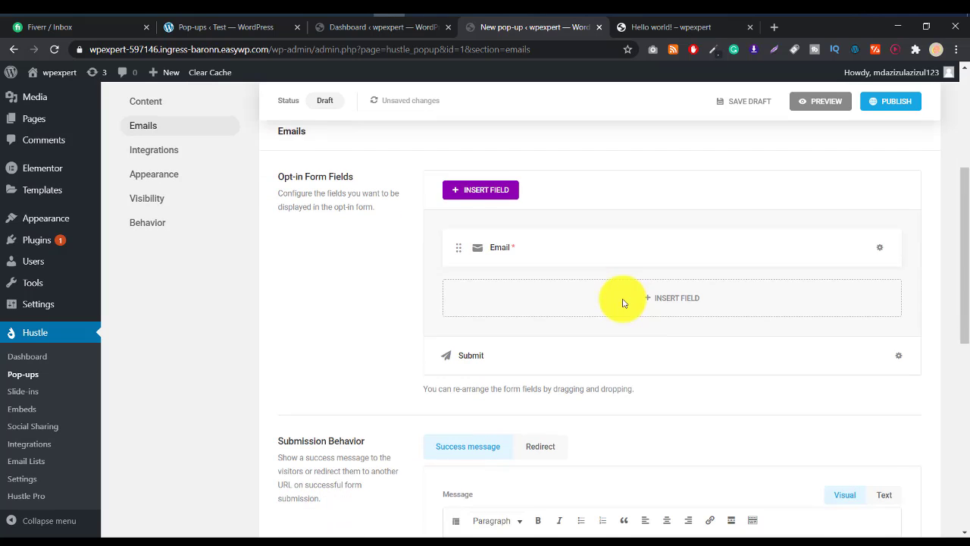
pyautogui.scroll(-1, 645, 238)
pyautogui.scroll(-1, 591, 227)
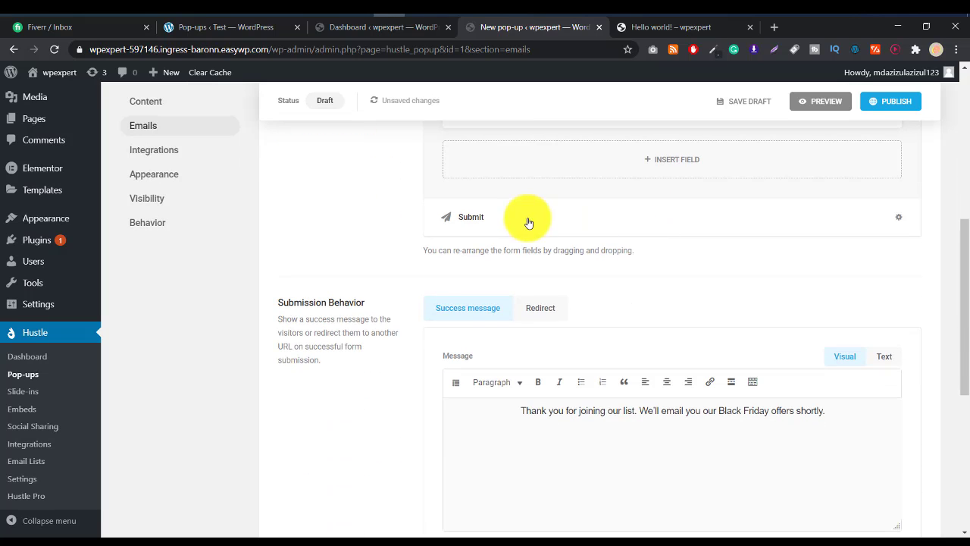
pyautogui.scroll(-2, 546, 282)
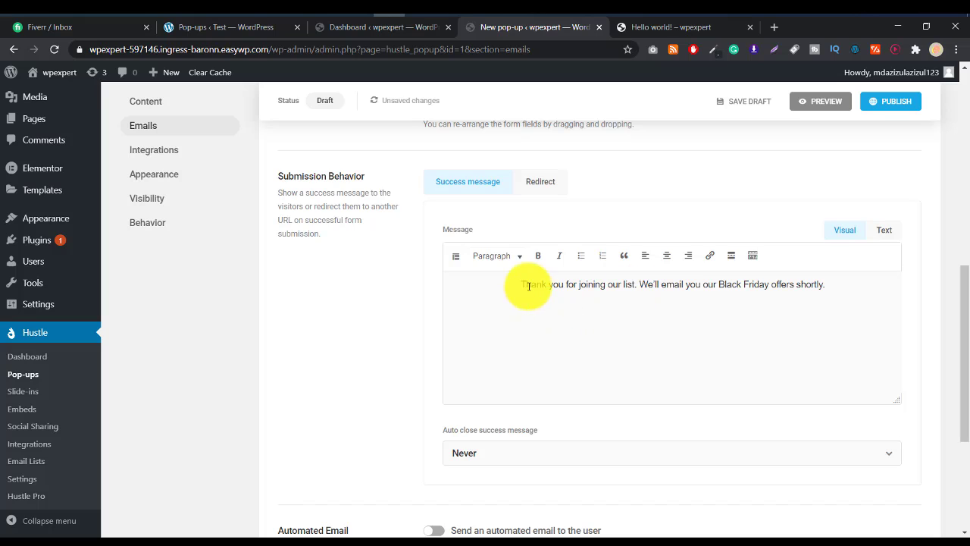
pyautogui.scroll(-2, 530, 288)
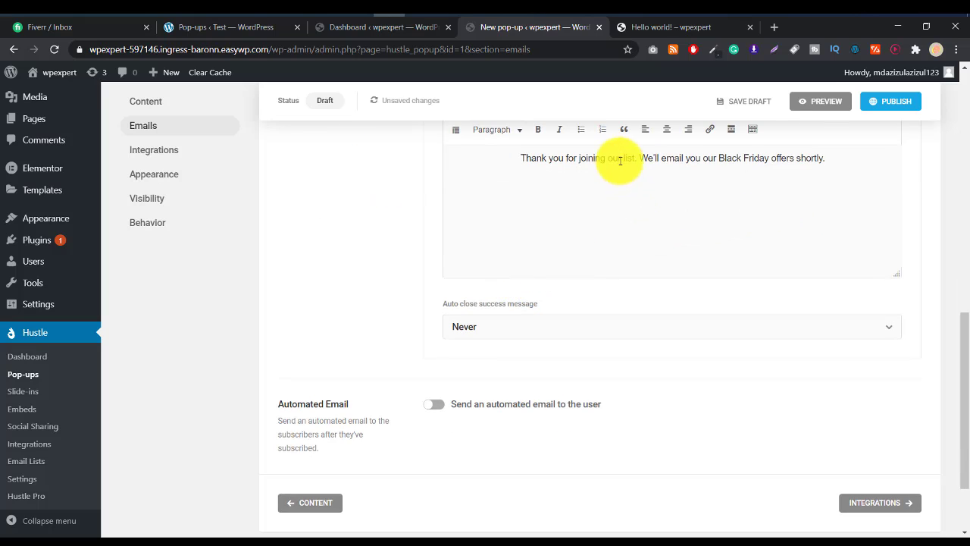
pyautogui.scroll(1, 531, 216)
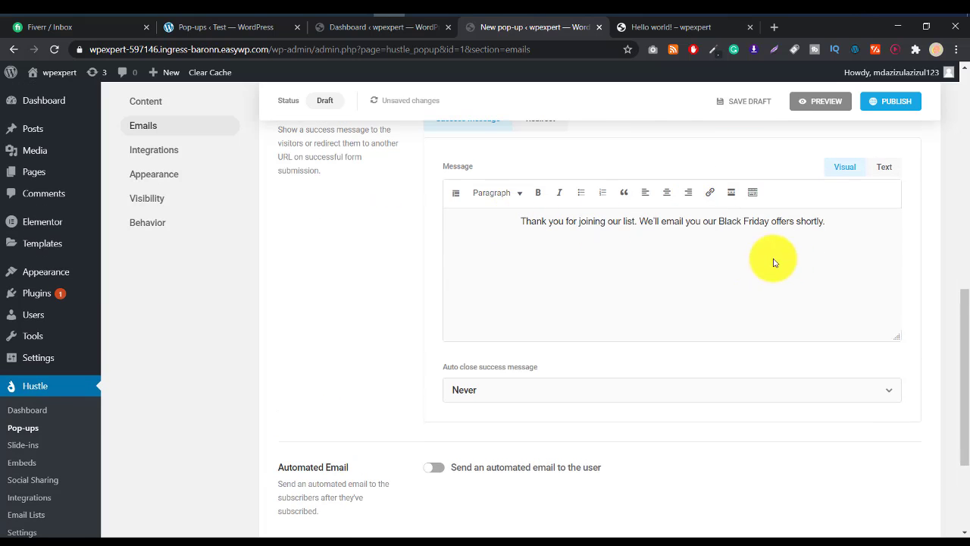
pyautogui.scroll(-3, 454, 349)
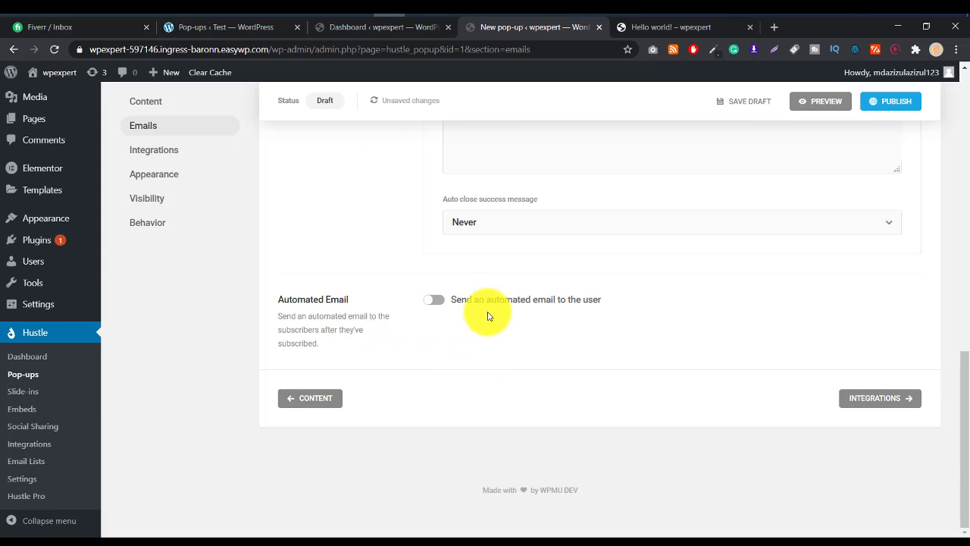
pyautogui.click(432, 303)
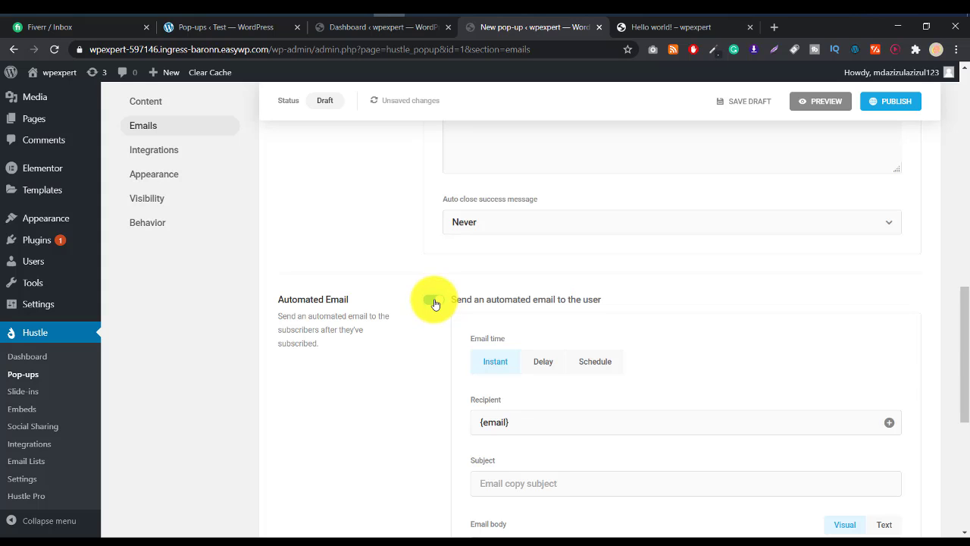
pyautogui.click(434, 300)
pyautogui.scroll(3, 284, 240)
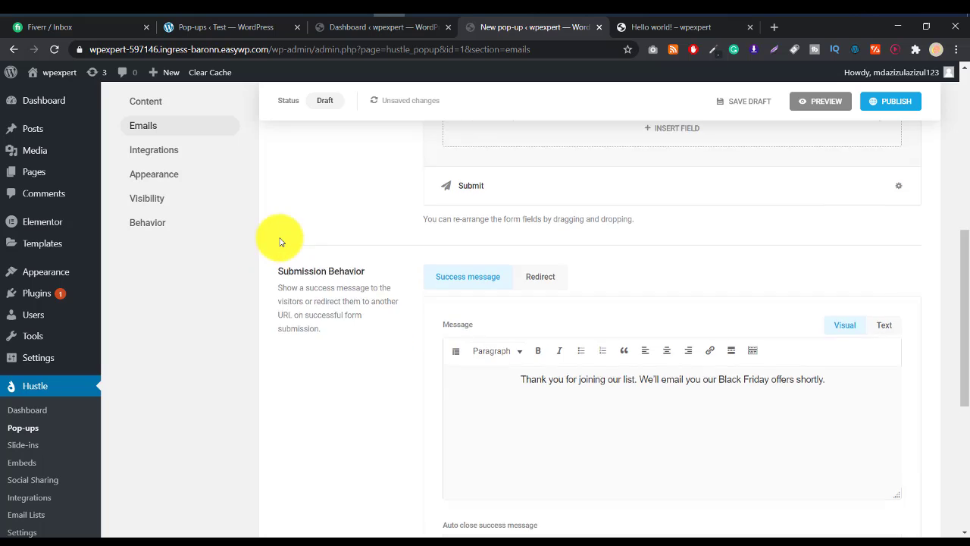
# Step: Check Local List is the active integration and open the Integrations page link in a new tab
pyautogui.click(169, 148)
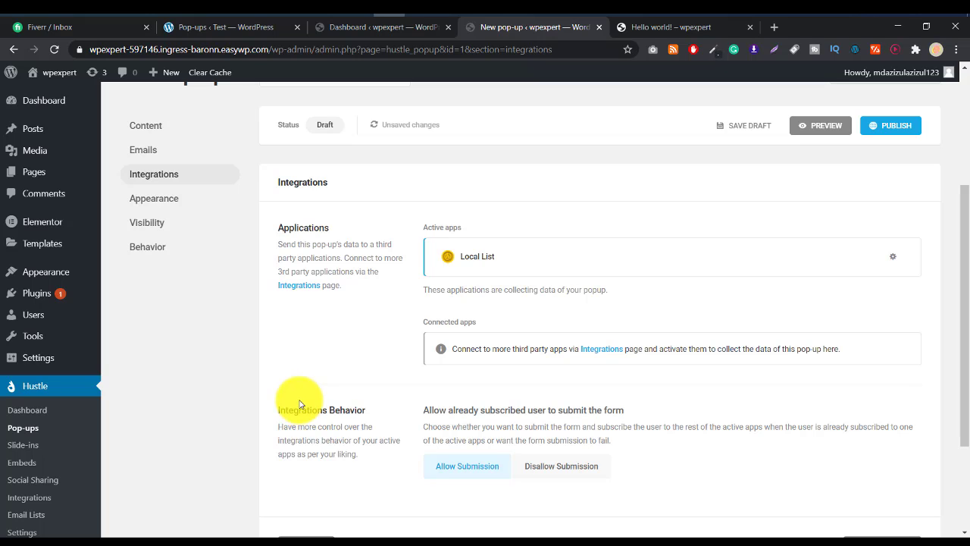
pyautogui.rightClick(611, 352)
pyautogui.click(645, 356)
# Step: Scroll the Integrations tab's Available Apps, then return to the pop-up editor tab
pyautogui.click(627, 27)
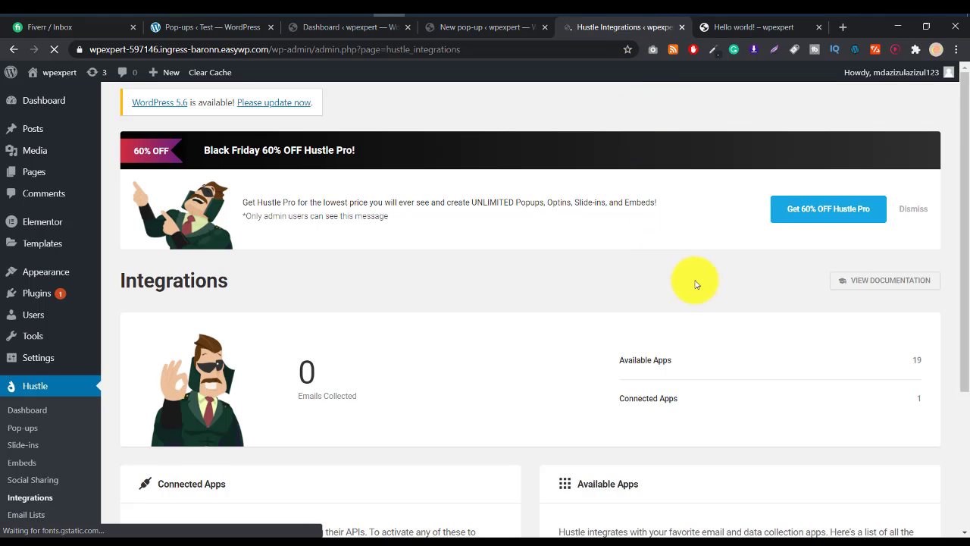
pyautogui.scroll(-8, 696, 284)
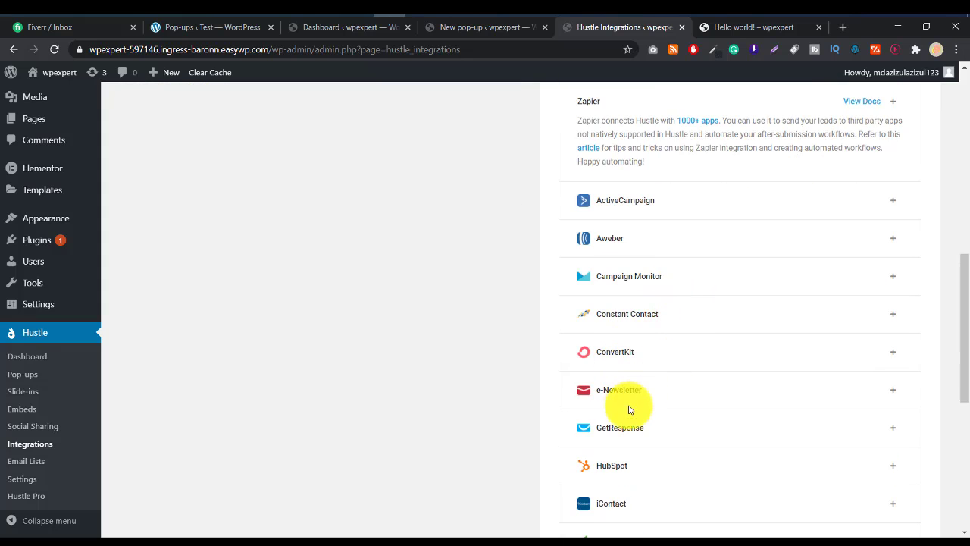
pyautogui.click(513, 31)
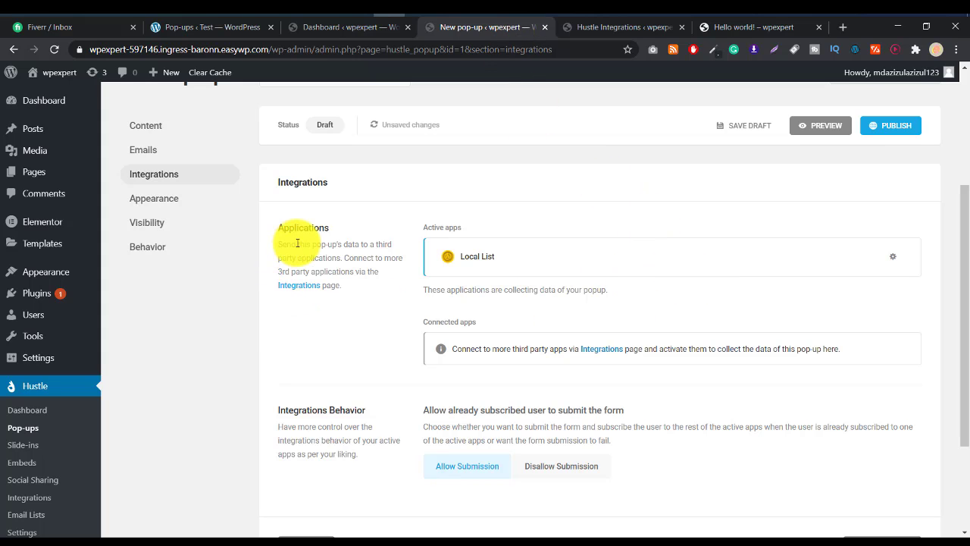
# Step: Open the Appearance section of the Hustle pop-up editor
pyautogui.scroll(-2, 461, 253)
pyautogui.scroll(3, 450, 225)
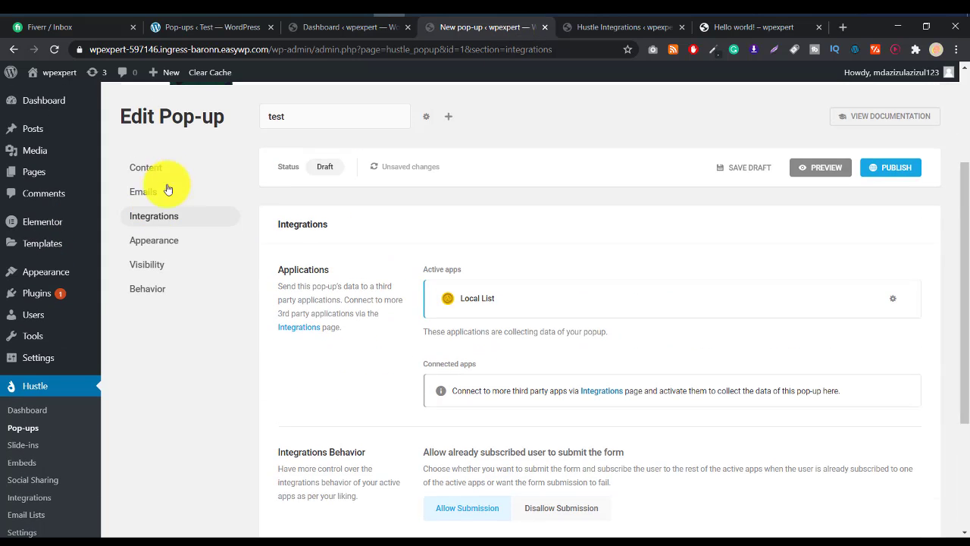
pyautogui.click(152, 247)
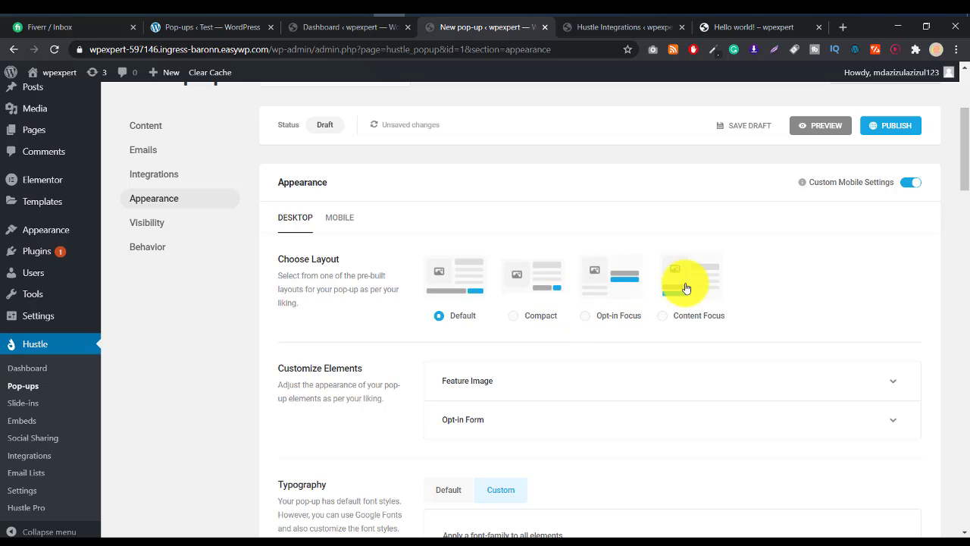
# Step: View the Mobile appearance settings, then return to the Desktop appearance settings
pyautogui.click(343, 219)
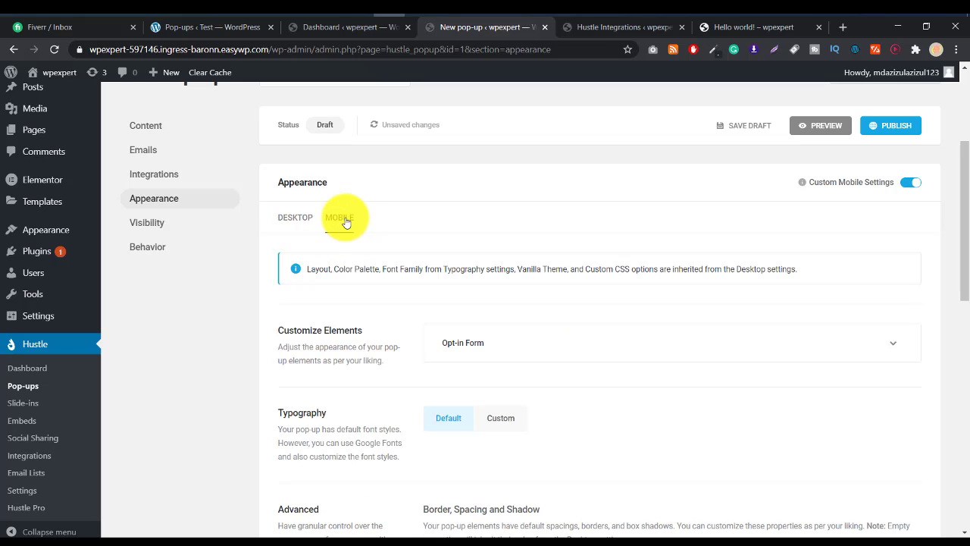
pyautogui.click(300, 226)
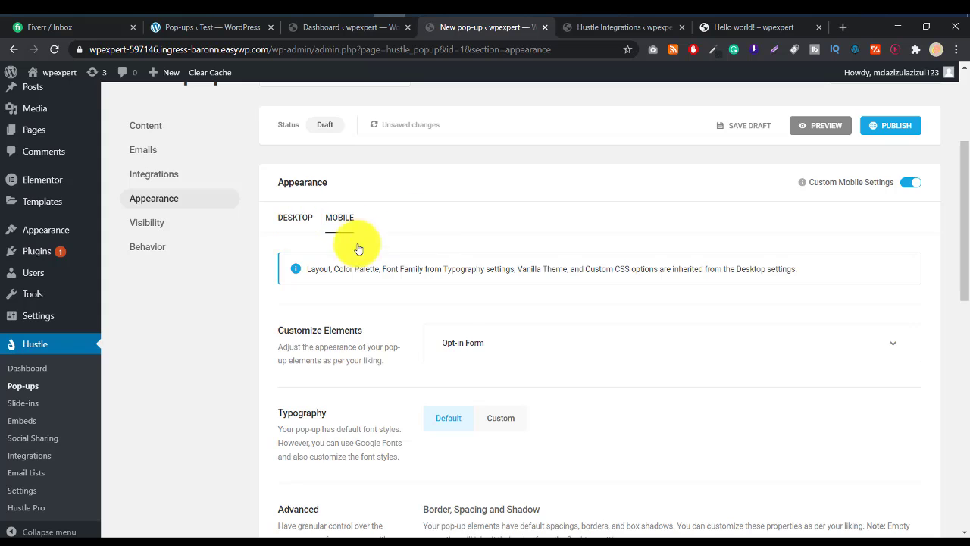
pyautogui.scroll(-2, 508, 288)
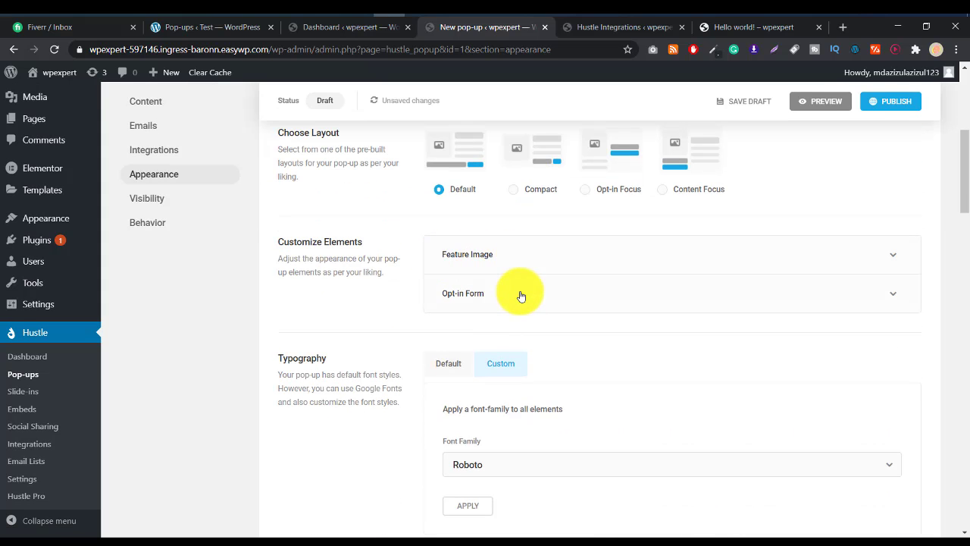
# Step: Expand the Feature Image alignment options and review the Typography and Font Styles settings
pyautogui.click(644, 268)
pyautogui.scroll(-2, 599, 264)
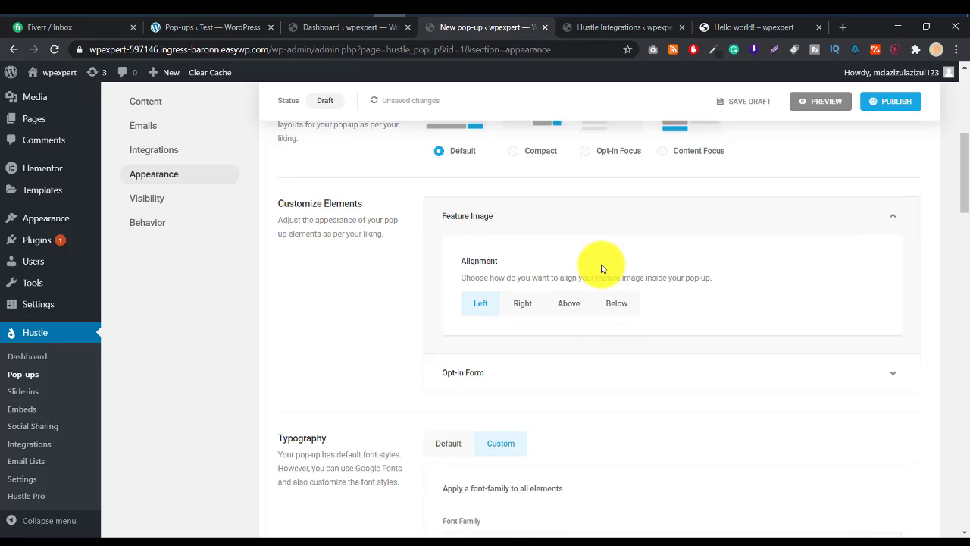
pyautogui.scroll(2, 568, 243)
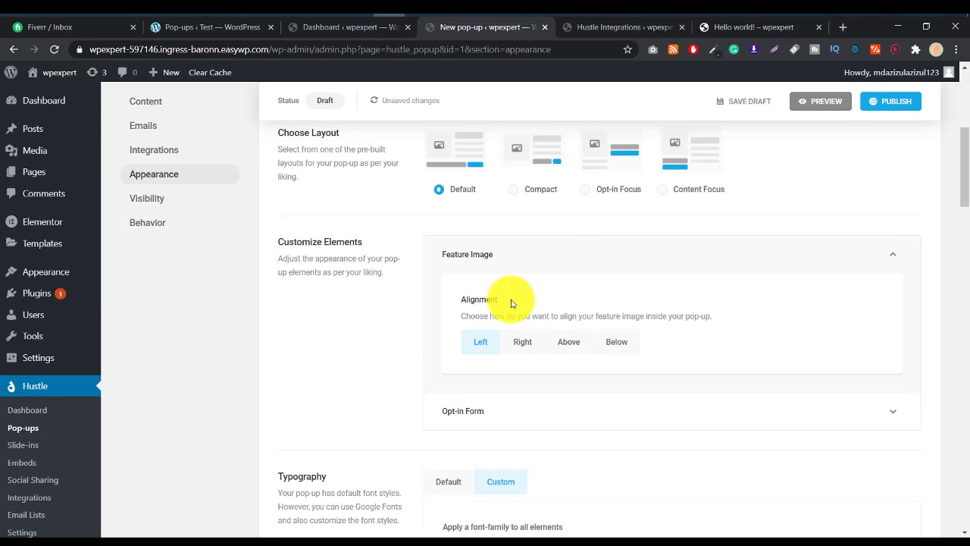
pyautogui.scroll(-2, 523, 279)
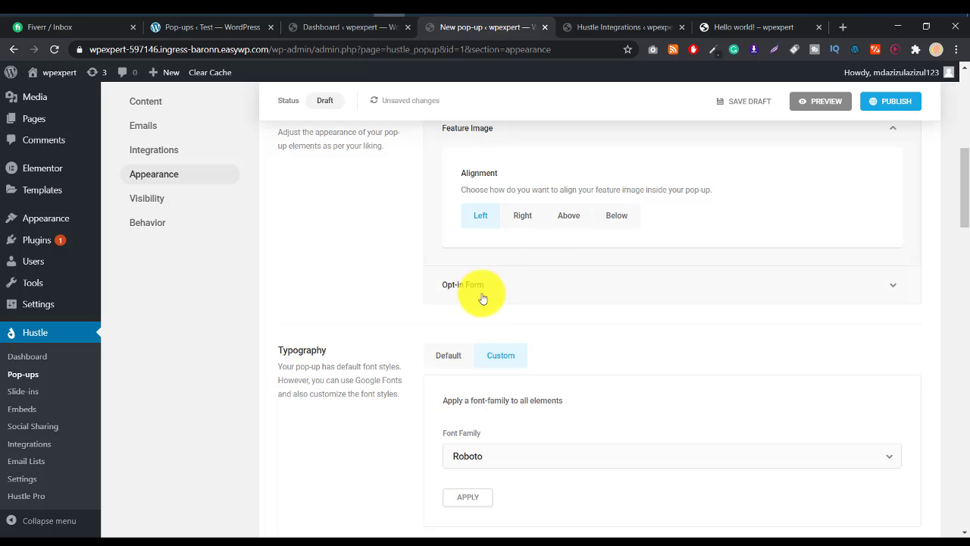
pyautogui.scroll(-1, 485, 291)
pyautogui.scroll(1, 490, 290)
pyautogui.scroll(-1, 496, 282)
pyautogui.scroll(-4, 502, 279)
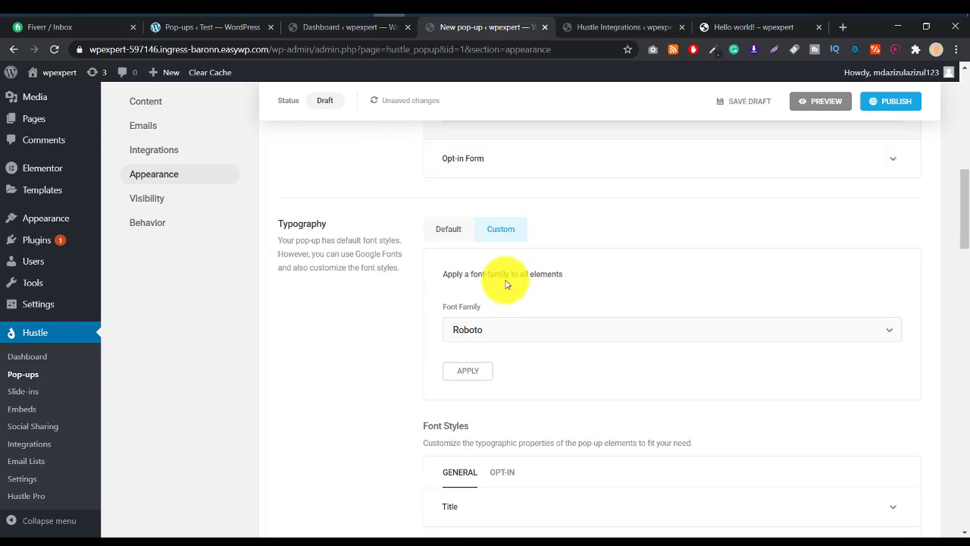
pyautogui.scroll(1, 500, 238)
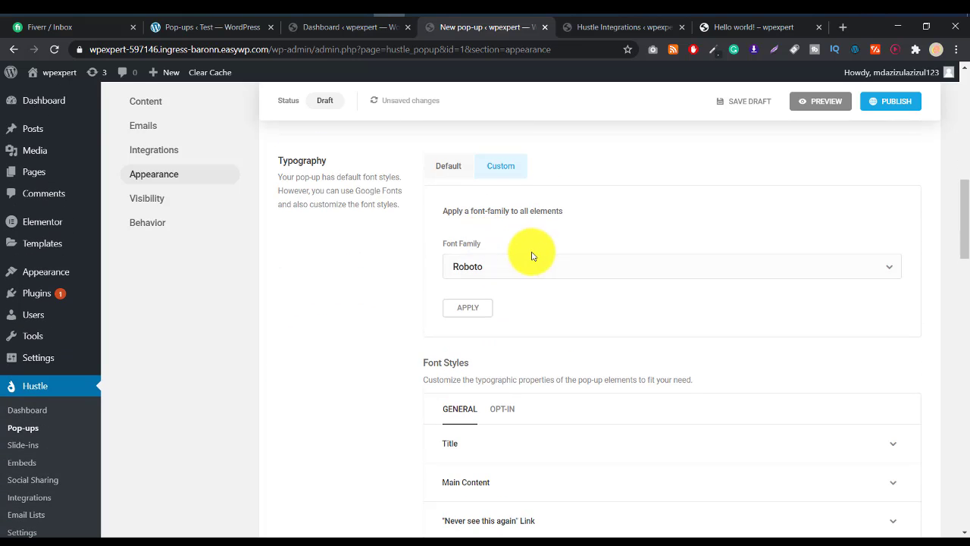
pyautogui.scroll(-5, 531, 253)
pyautogui.scroll(-5, 531, 256)
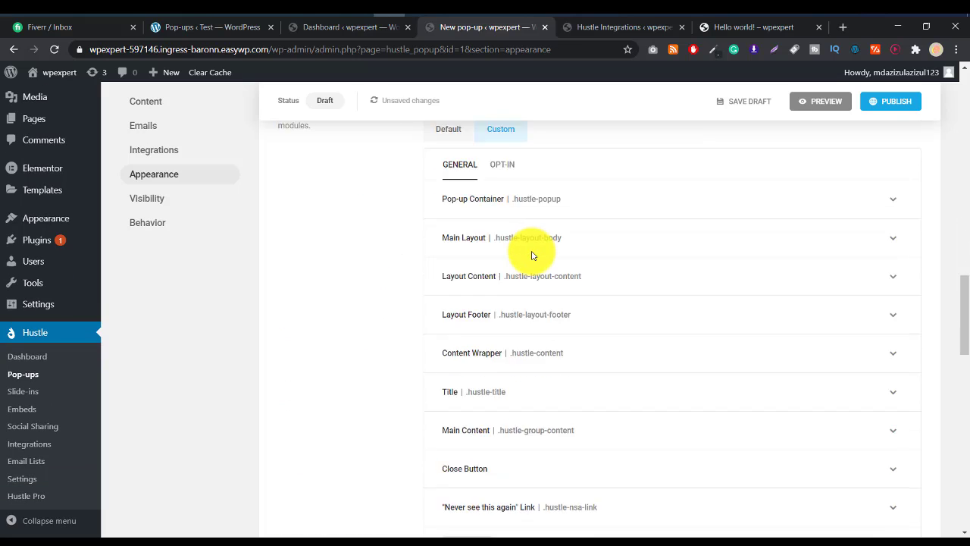
pyautogui.scroll(15, 524, 260)
pyautogui.scroll(3, 379, 311)
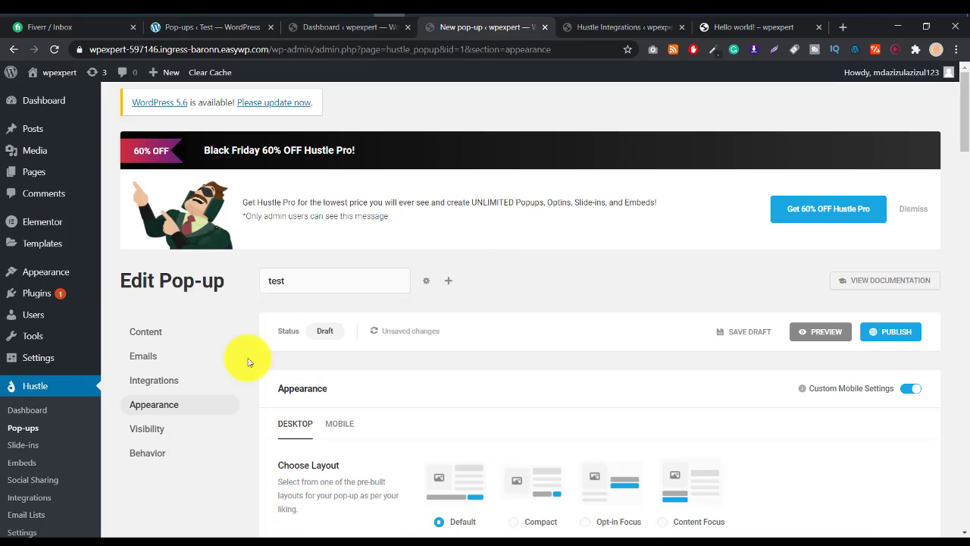
# Step: Open the Visibility section and review the empty Visibility Rules panel
pyautogui.click(162, 431)
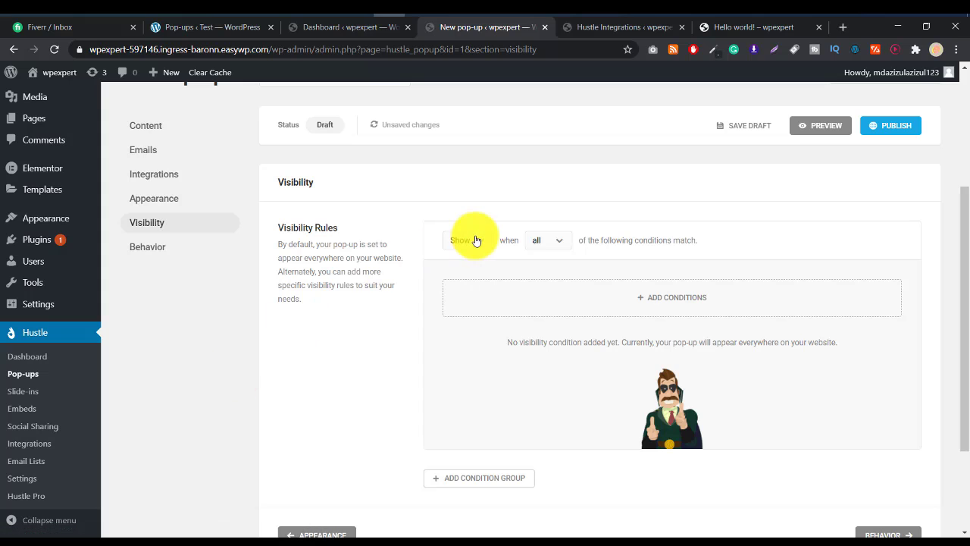
pyautogui.scroll(2, 477, 239)
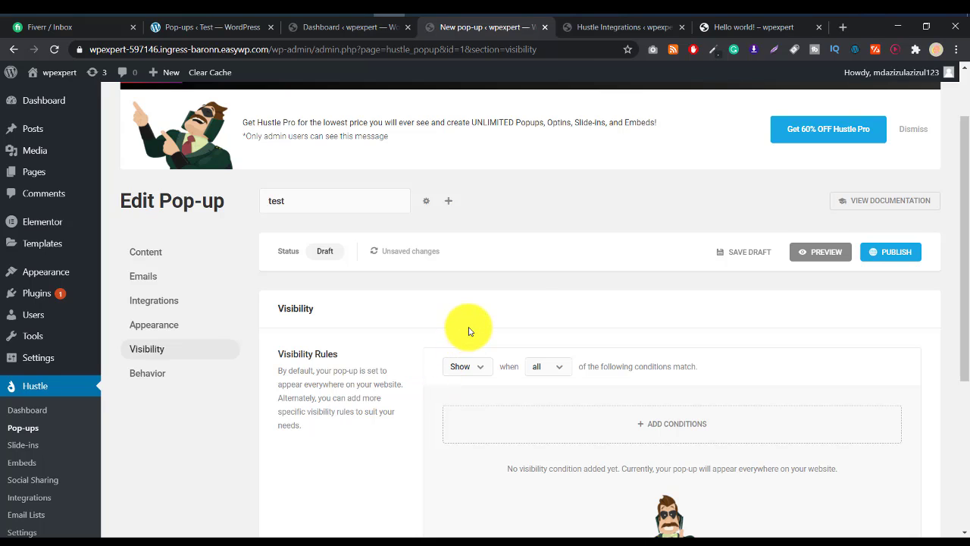
pyautogui.scroll(-2, 501, 281)
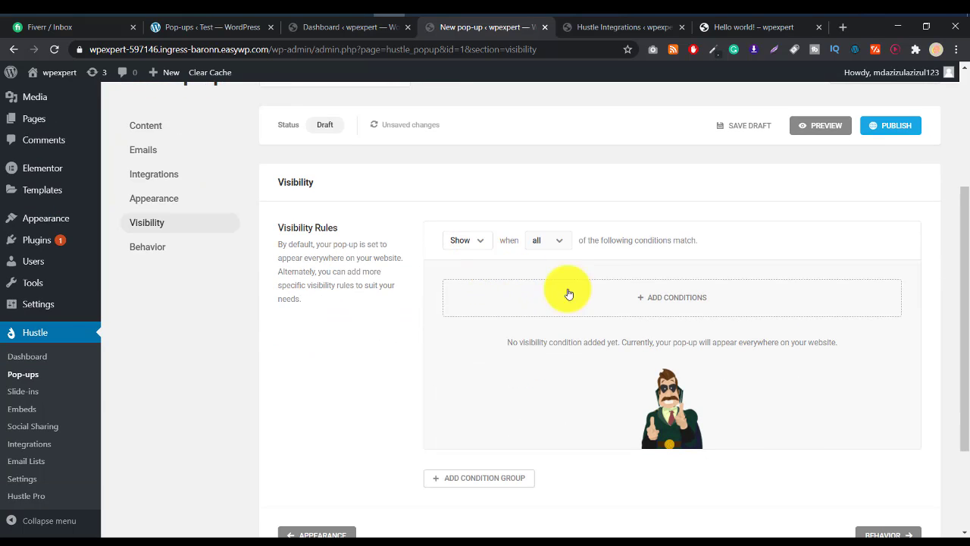
# Step: Add a Pages condition to the Visibility Rules from the Choose Conditions modal
pyautogui.click(650, 298)
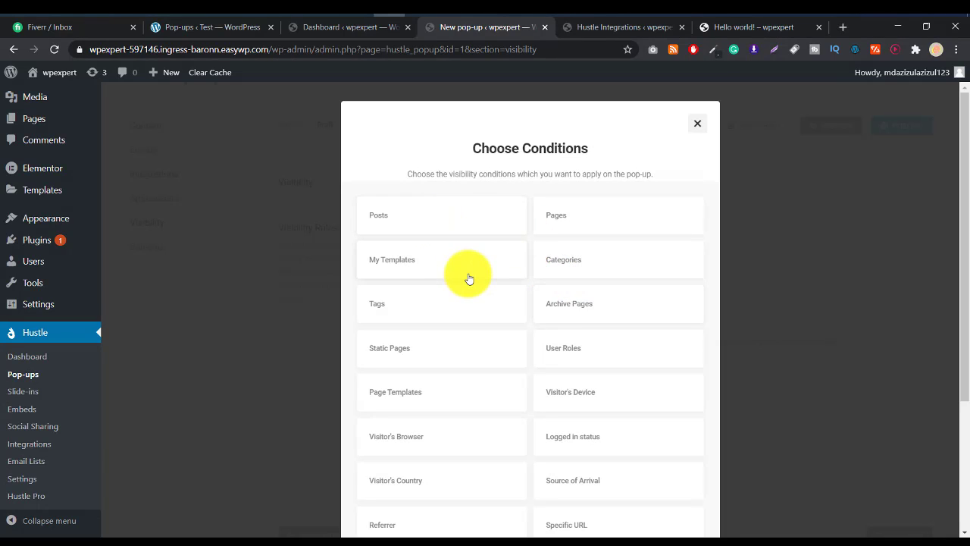
pyautogui.click(607, 222)
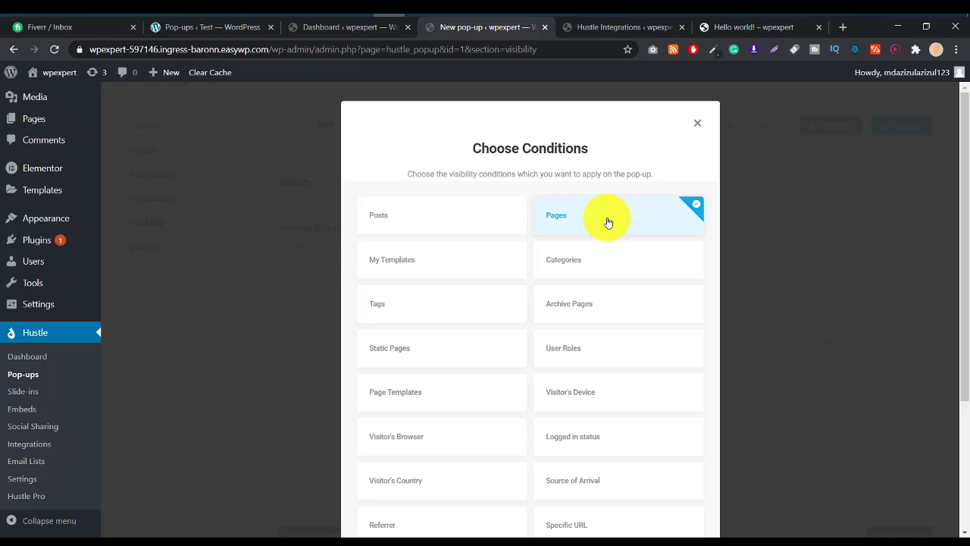
pyautogui.scroll(-3, 635, 227)
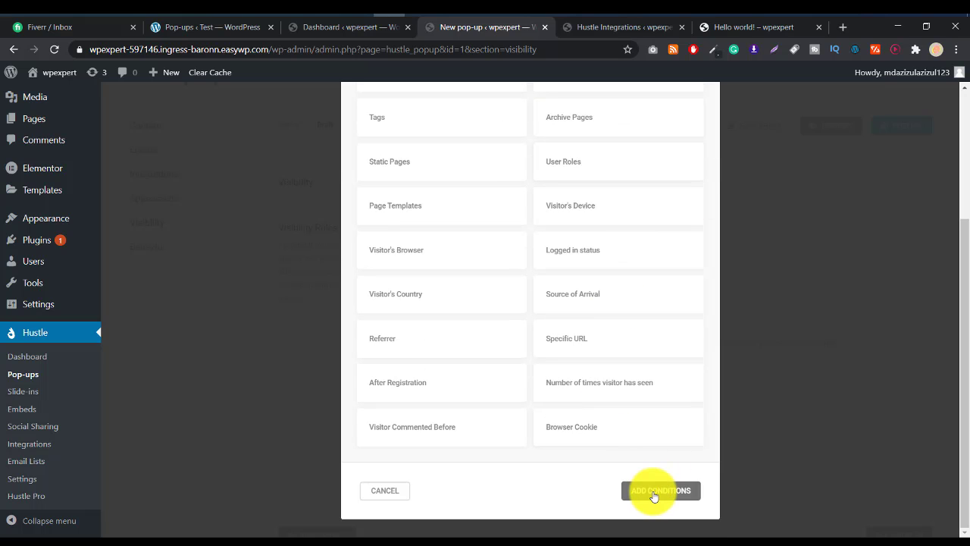
pyautogui.click(654, 493)
pyautogui.scroll(-1, 637, 425)
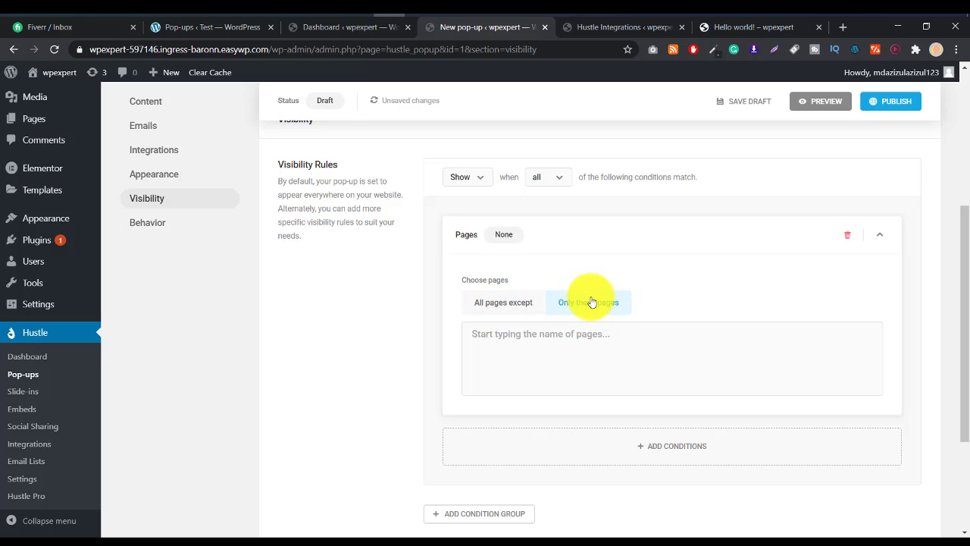
# Step: Set the Pages condition to Only these pages, searching pages with 'h'
pyautogui.click(516, 341)
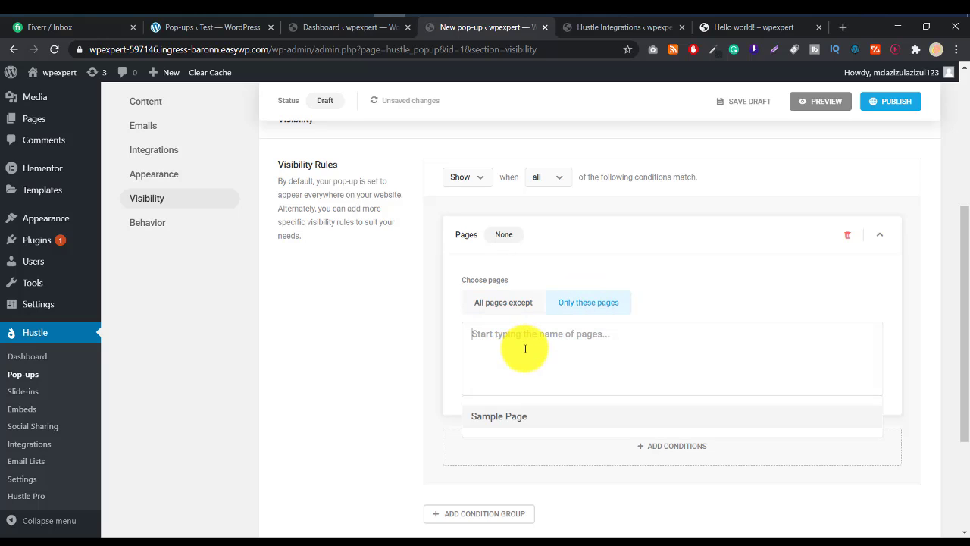
pyautogui.write('h')
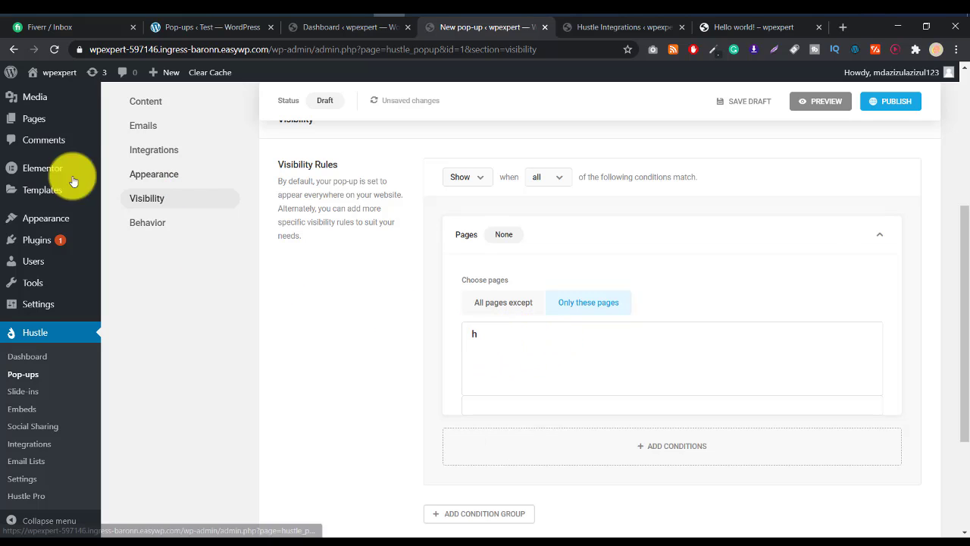
pyautogui.click(515, 305)
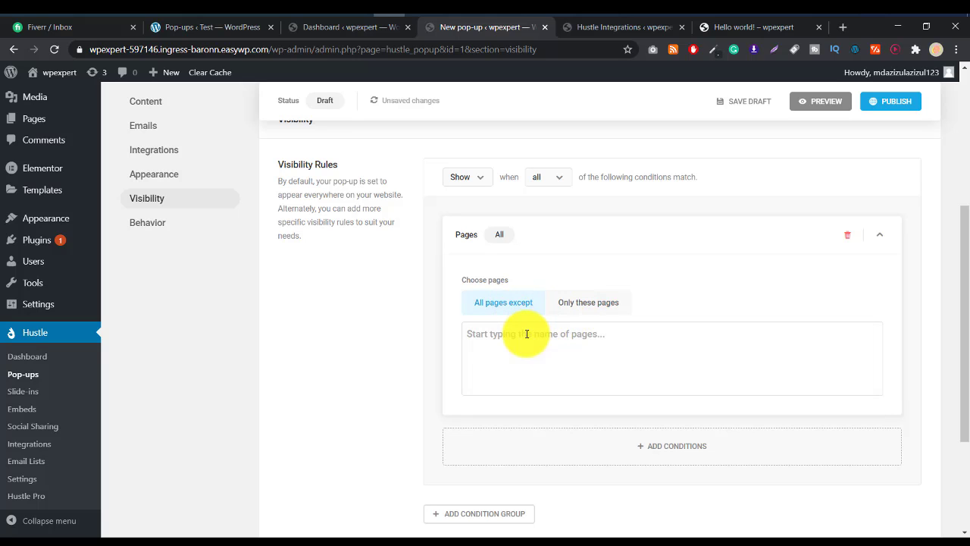
pyautogui.click(528, 334)
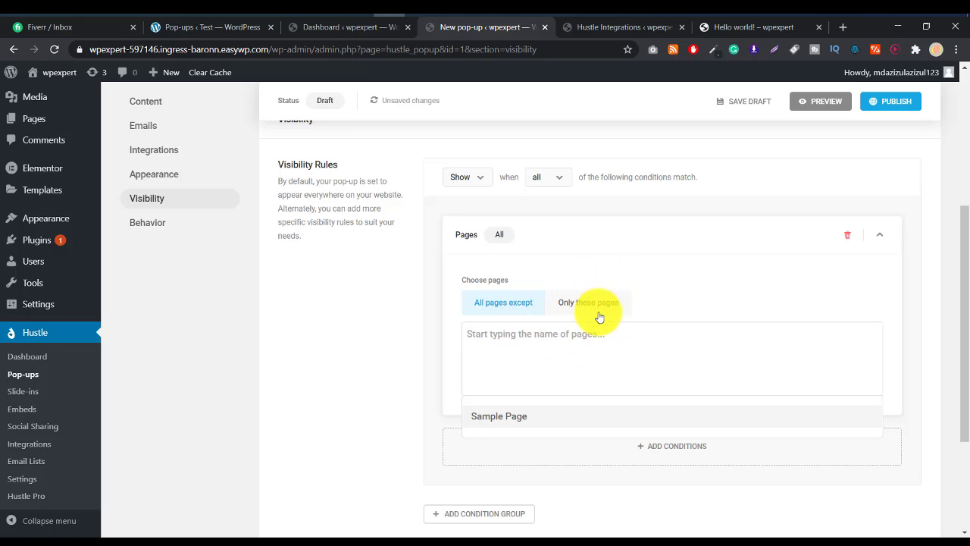
pyautogui.click(594, 304)
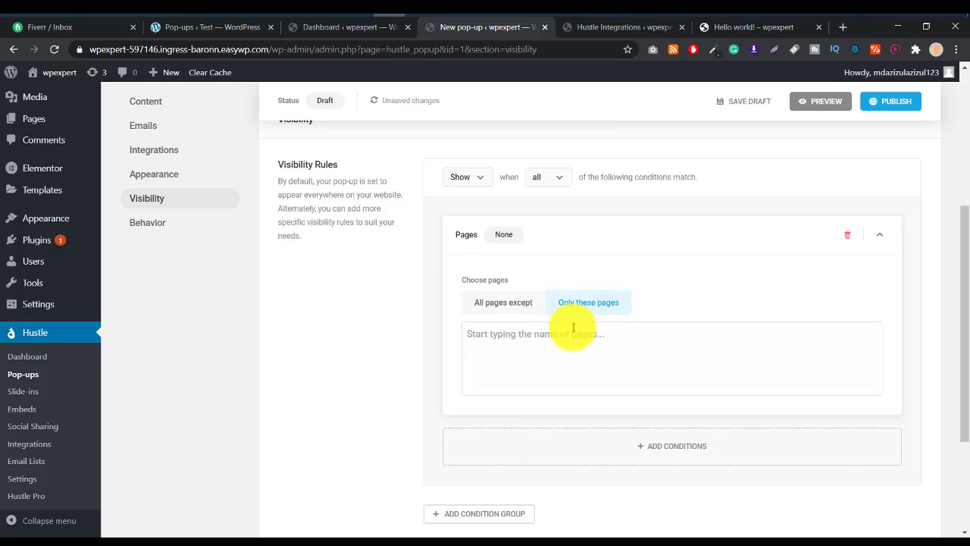
pyautogui.scroll(-1, 583, 313)
pyautogui.scroll(-2, 583, 312)
# Step: Close the condition chooser without adding anything and open the Behavior section
pyautogui.click(647, 322)
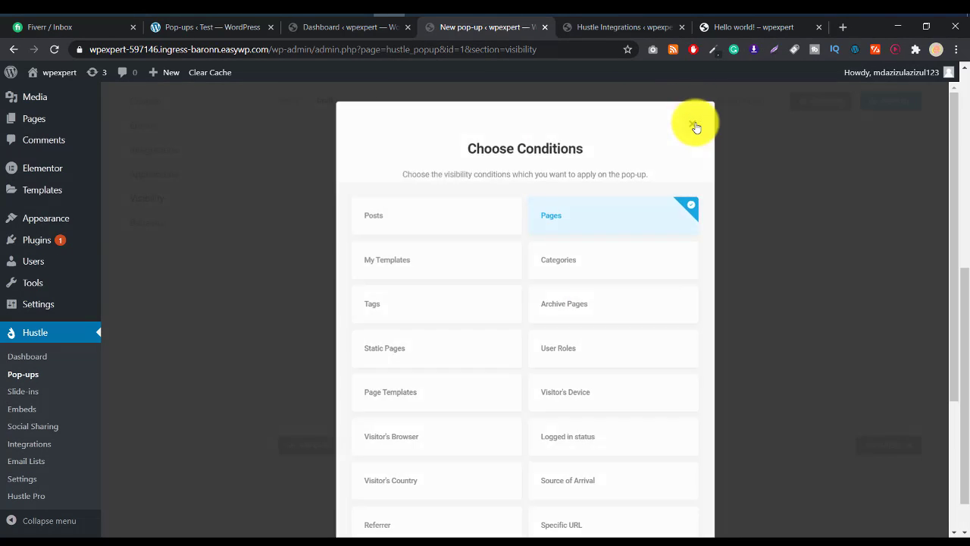
pyautogui.click(696, 127)
pyautogui.scroll(5, 697, 230)
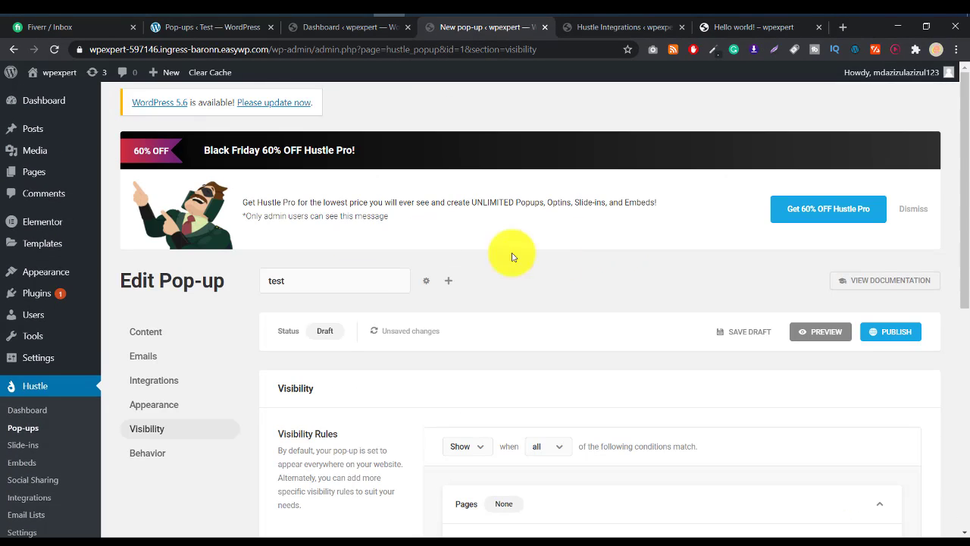
pyautogui.scroll(-3, 455, 250)
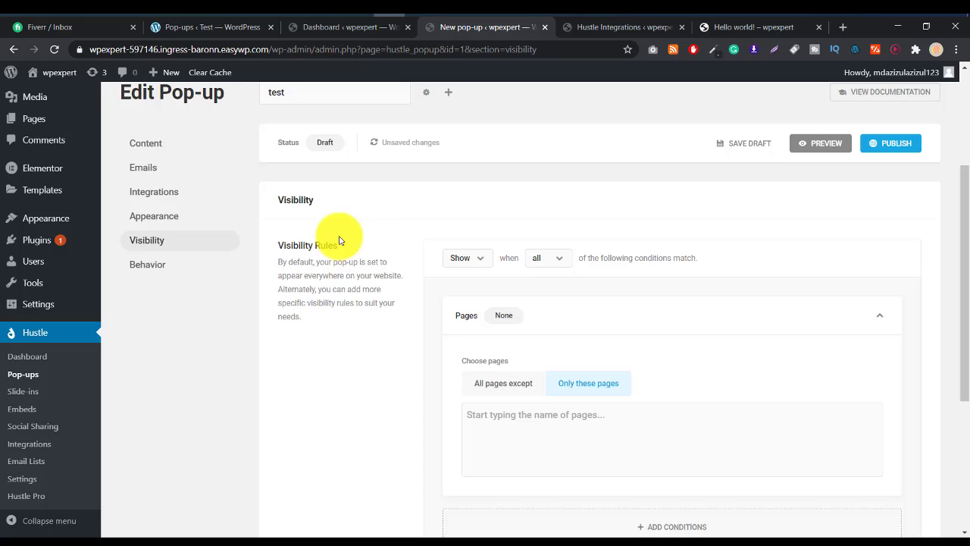
pyautogui.click(156, 269)
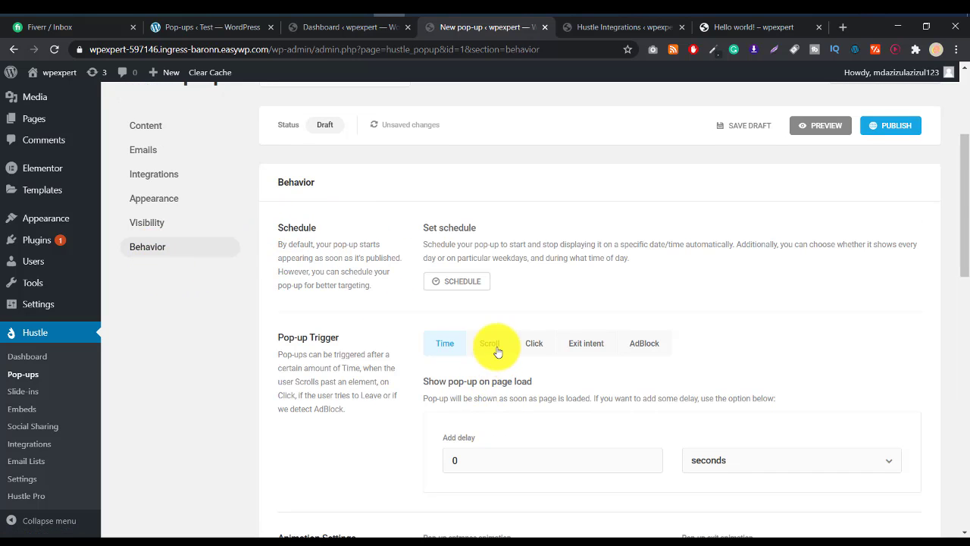
# Step: Make the pop-up trigger on scroll at 40% instead of 20%
pyautogui.scroll(-2, 501, 334)
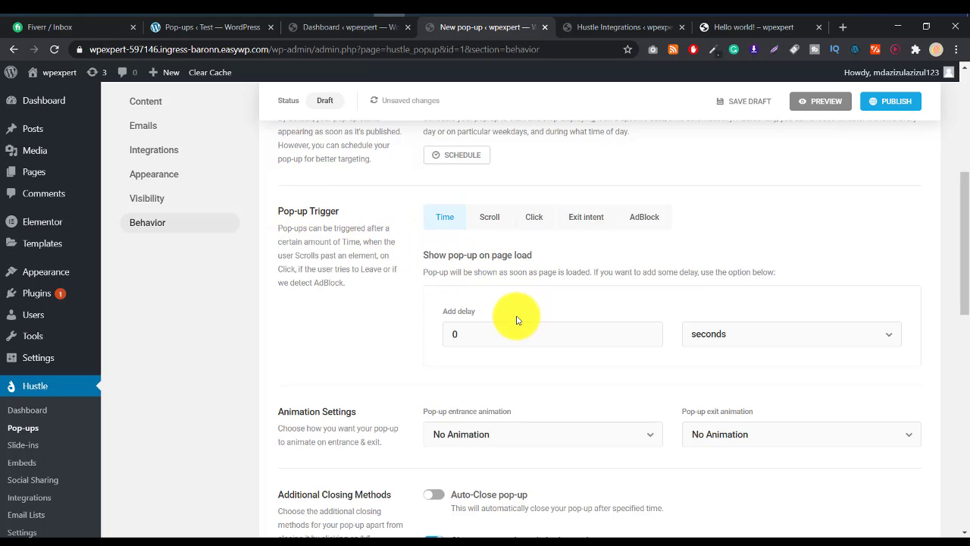
pyautogui.click(490, 219)
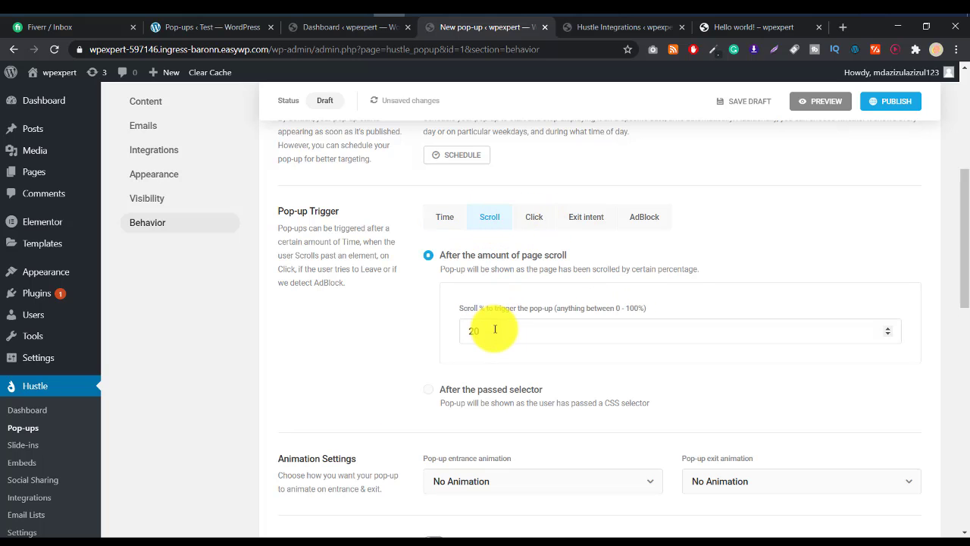
pyautogui.moveTo(495, 330); pyautogui.dragTo(418, 331)
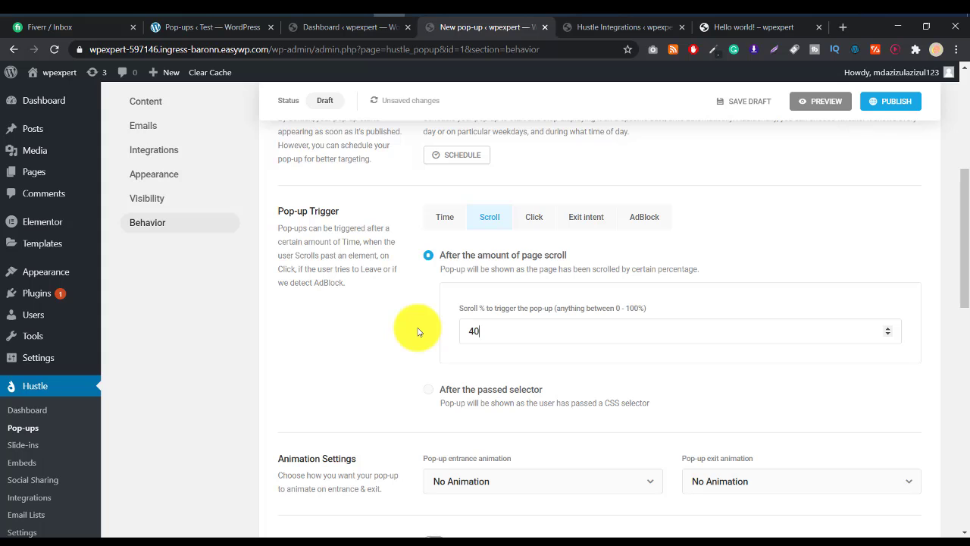
pyautogui.scroll(-3, 484, 326)
# Step: Set Bounce In entrance and Bounce Out exit animations, then publish the pop-up
pyautogui.click(482, 230)
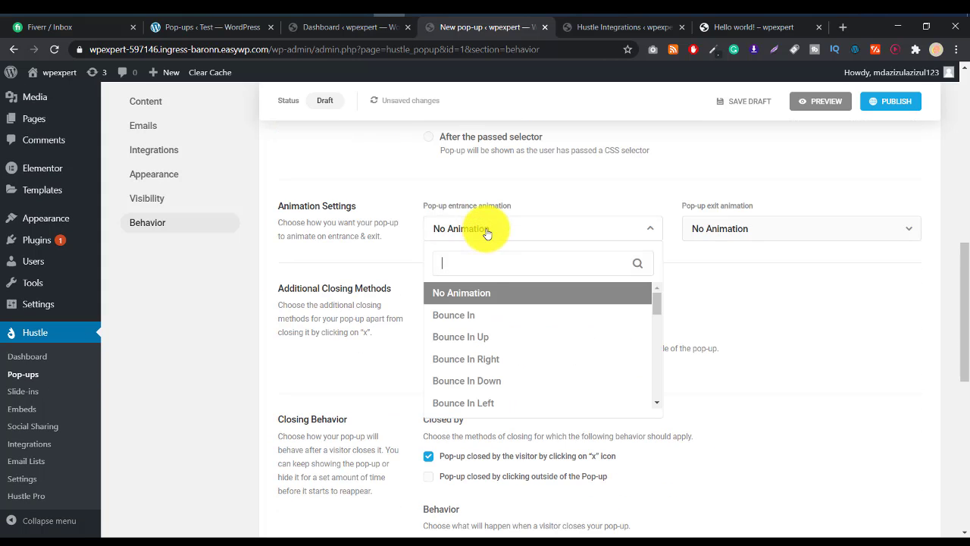
pyautogui.click(480, 323)
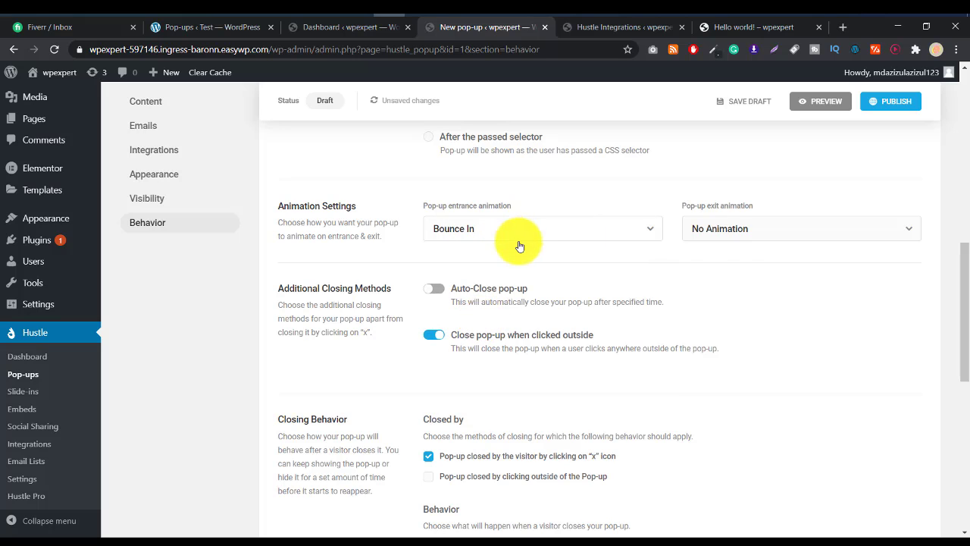
pyautogui.click(730, 228)
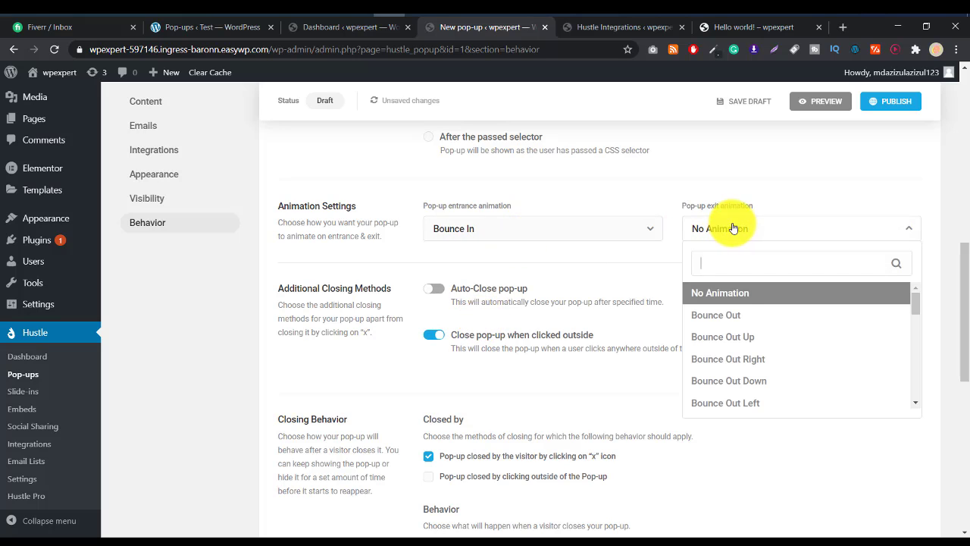
pyautogui.click(717, 315)
pyautogui.scroll(-5, 727, 273)
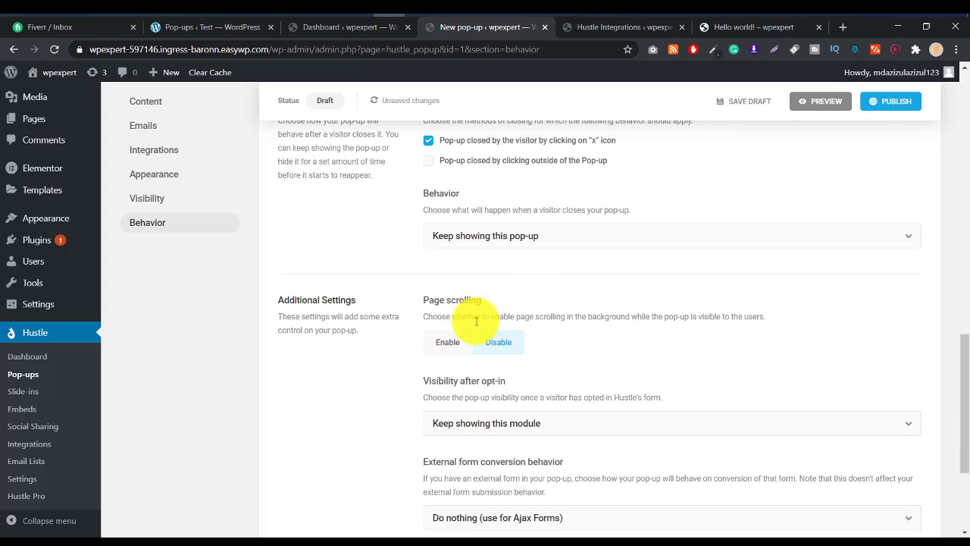
pyautogui.scroll(2, 528, 307)
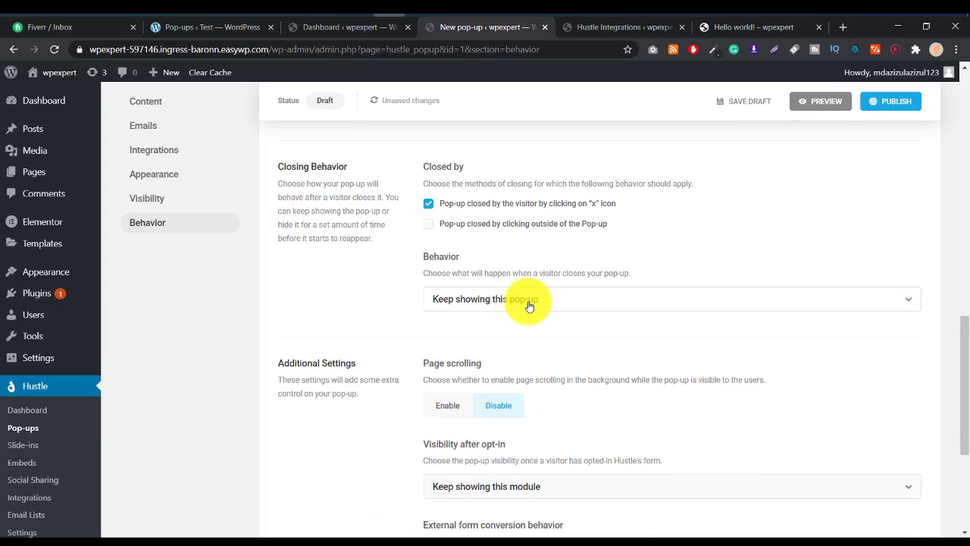
pyautogui.scroll(-2, 523, 303)
pyautogui.scroll(-3, 521, 301)
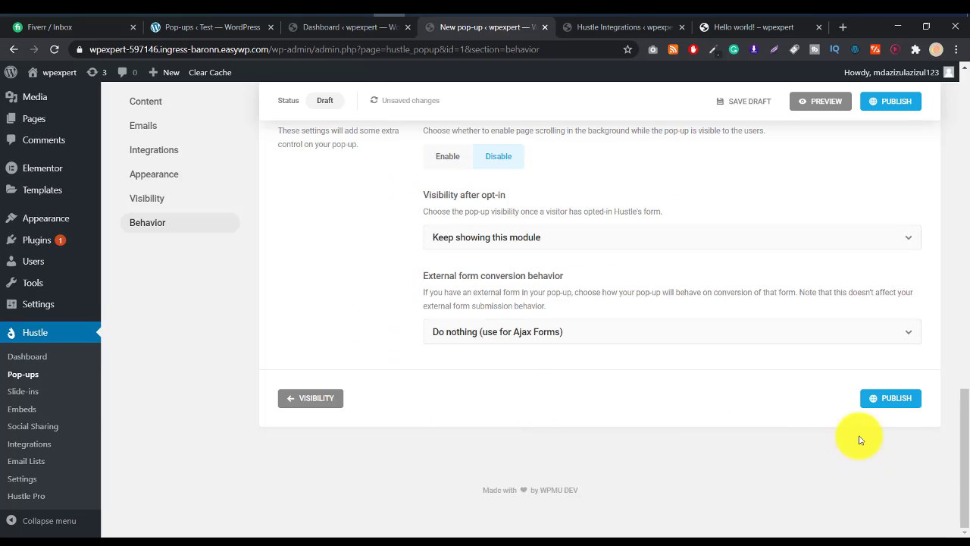
pyautogui.click(890, 106)
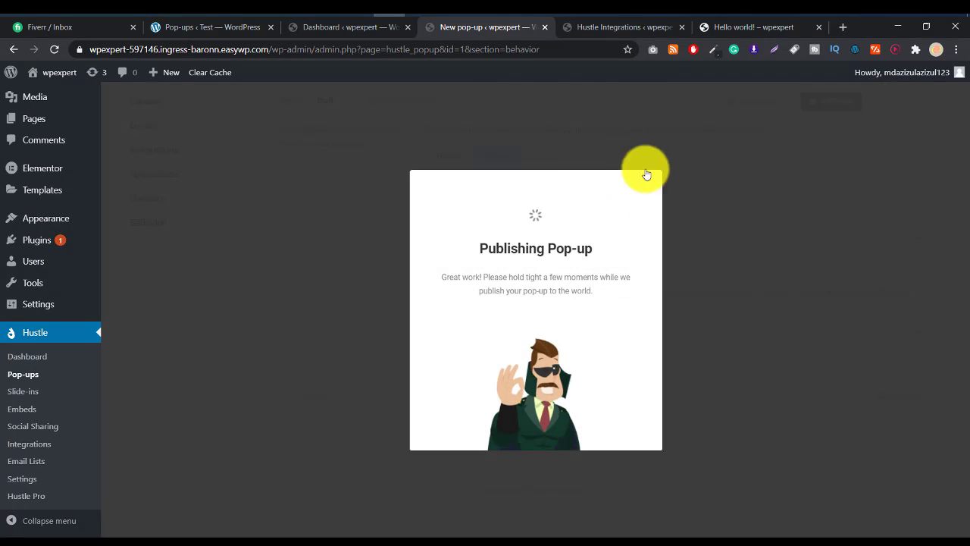
# Step: Open the site's front end in a new tab and view the Hello world! post
pyautogui.click(607, 27)
pyautogui.moveTo(60, 76); pyautogui.dragTo(650, 27)
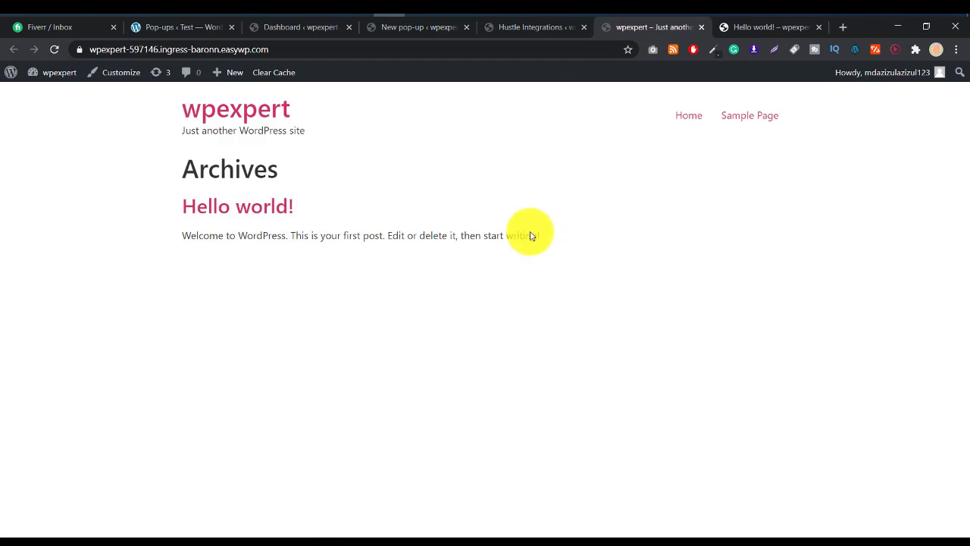
pyautogui.click(257, 207)
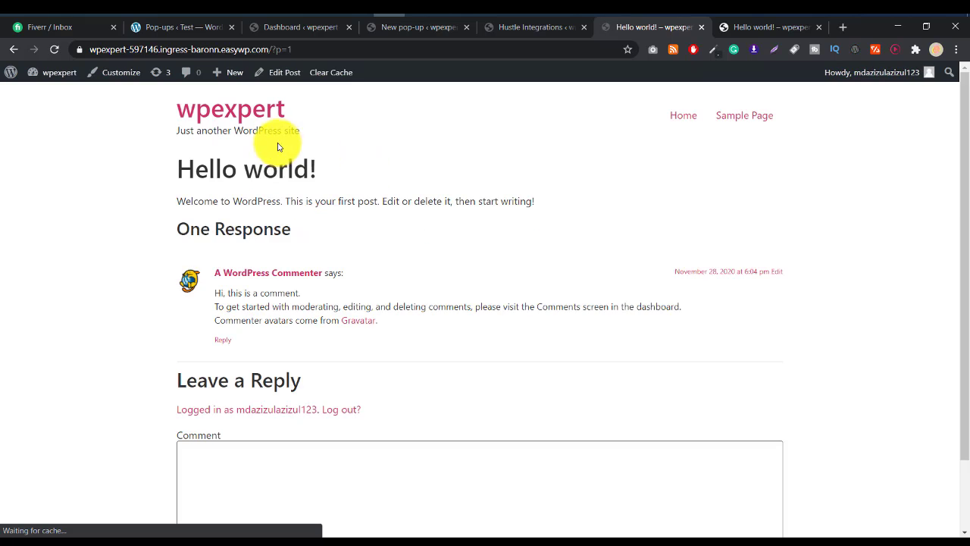
pyautogui.scroll(-2, 396, 211)
pyautogui.scroll(2, 241, 109)
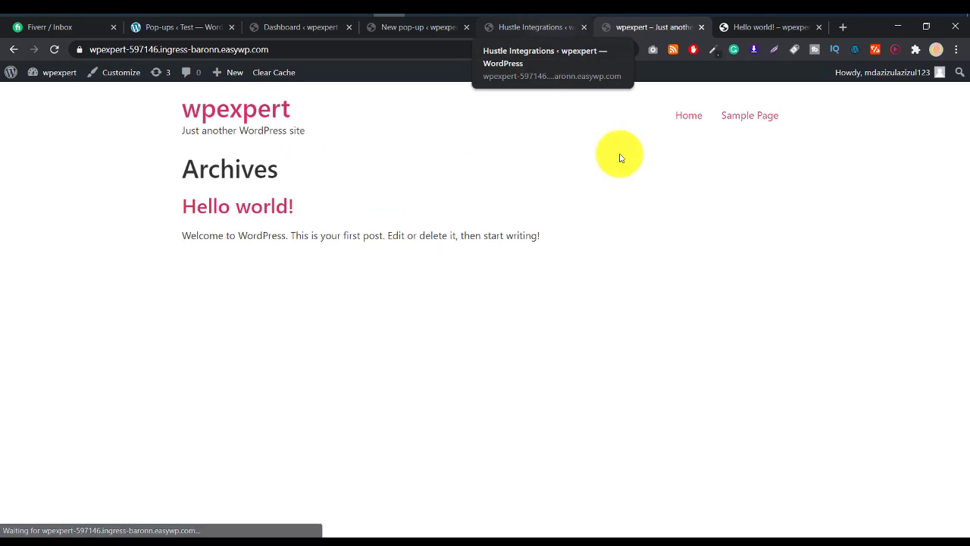
# Step: Return to the pop-up editor and dismiss the Ready to go! confirmation
pyautogui.click(534, 28)
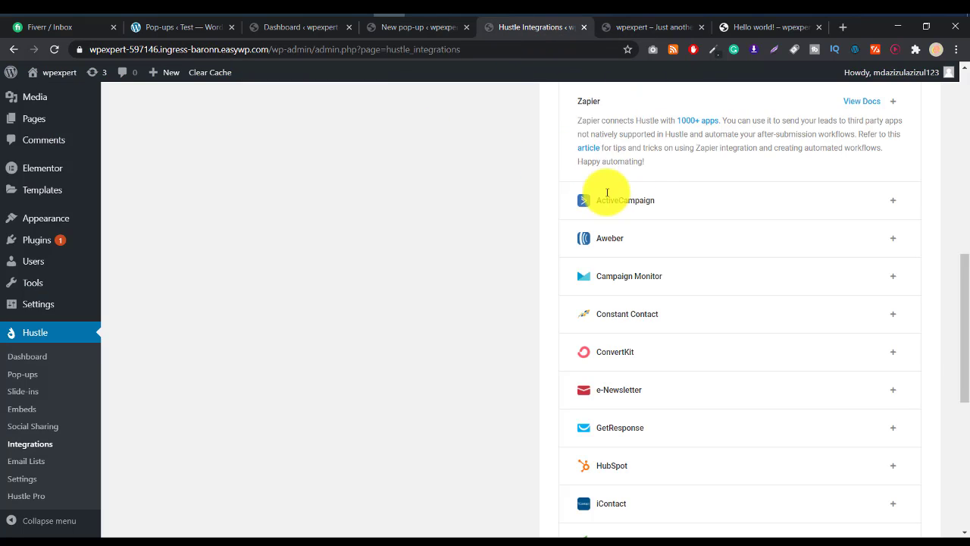
pyautogui.scroll(5, 606, 195)
pyautogui.click(400, 28)
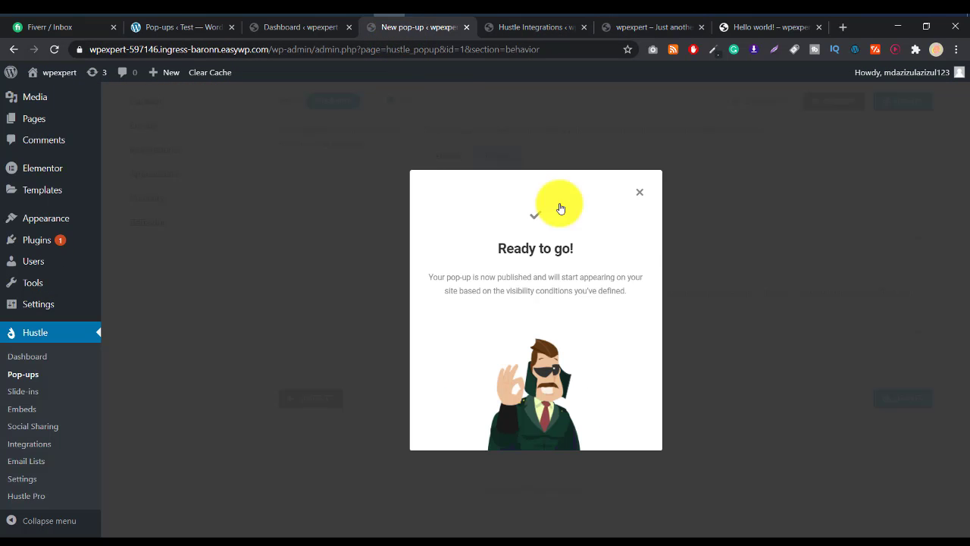
pyautogui.click(641, 193)
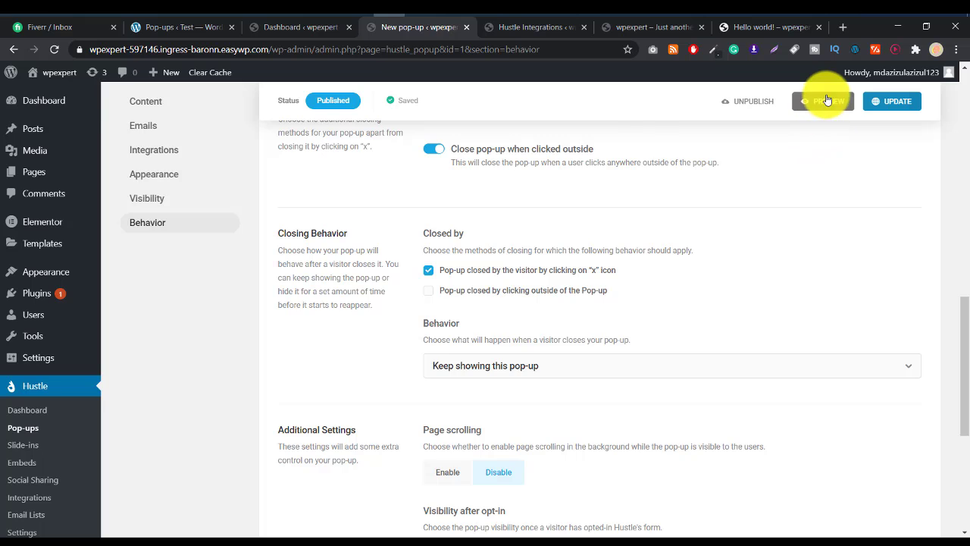
pyautogui.click(827, 100)
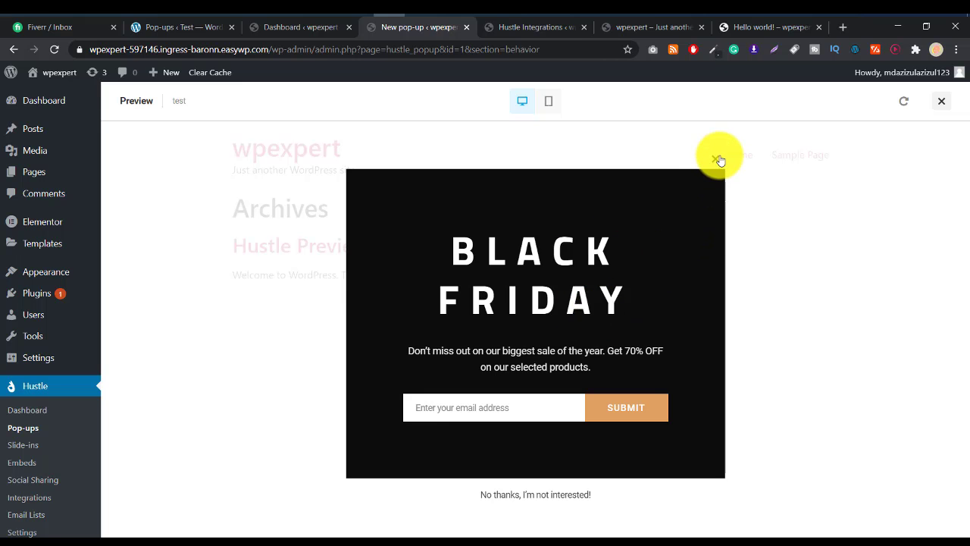
pyautogui.click(718, 161)
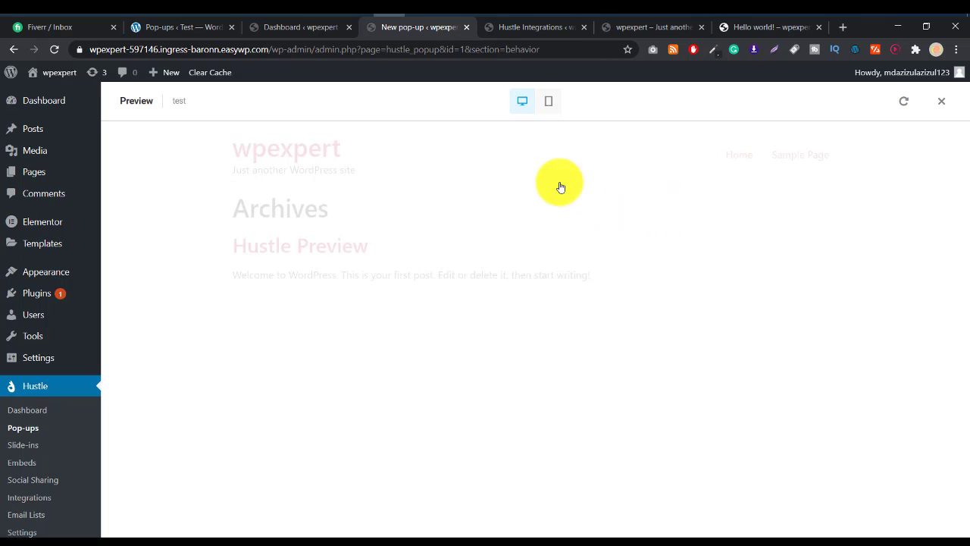
pyautogui.click(553, 111)
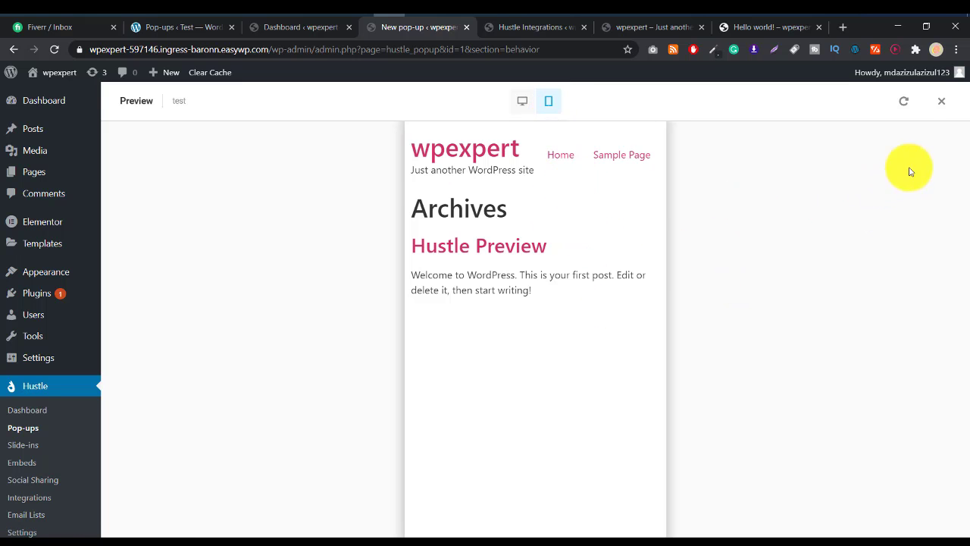
pyautogui.click(941, 101)
pyautogui.scroll(10, 737, 233)
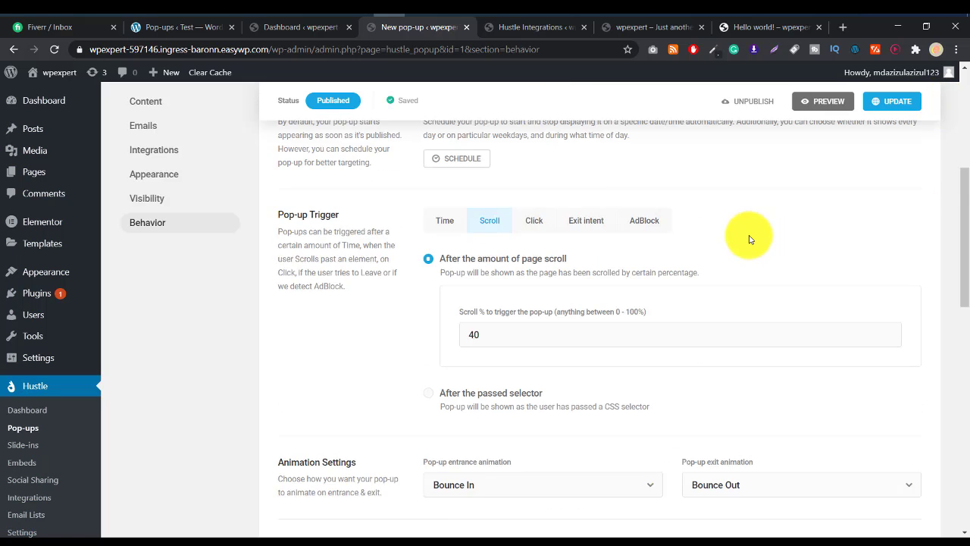